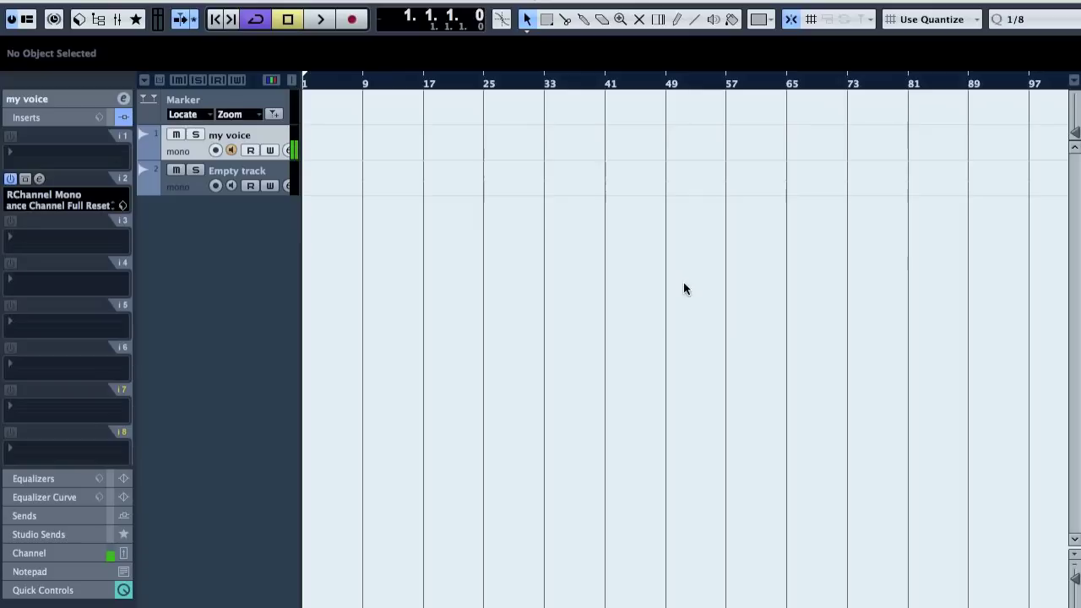
# Add a Generic Remote with MIDI input USB Axiom 49 Port 1 and Learn switched on.
pyautogui.press('F2')
pyautogui.click(507, 0)
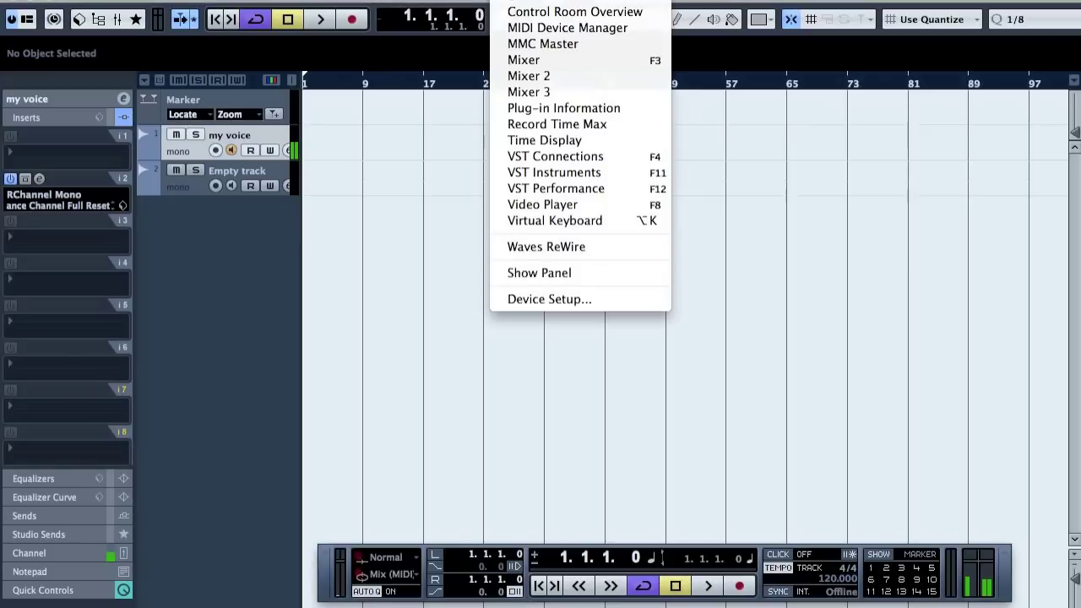
pyautogui.click(564, 300)
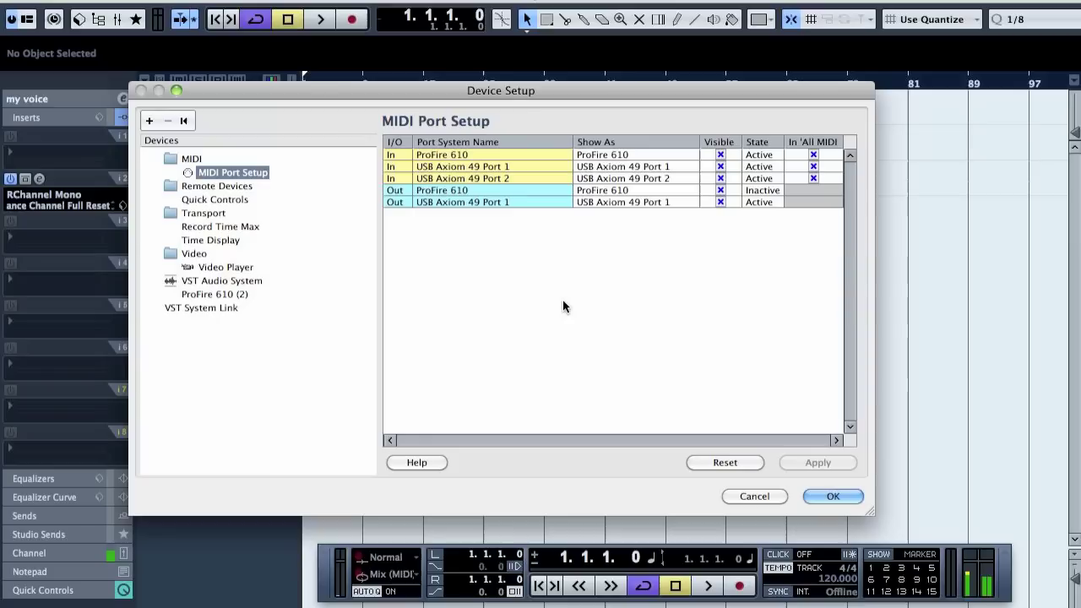
pyautogui.click(217, 189)
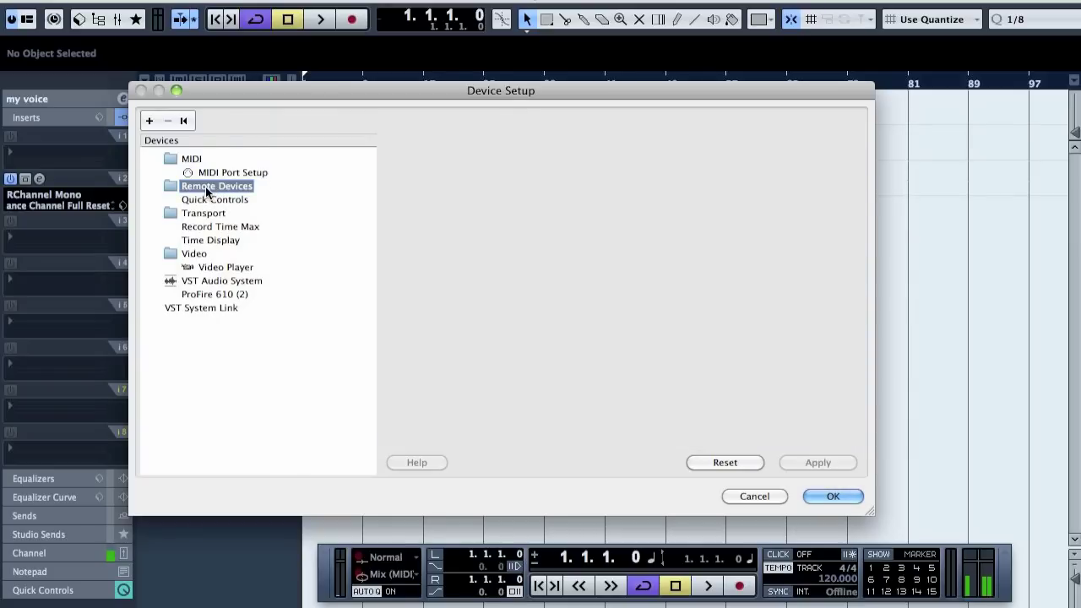
pyautogui.click(149, 120)
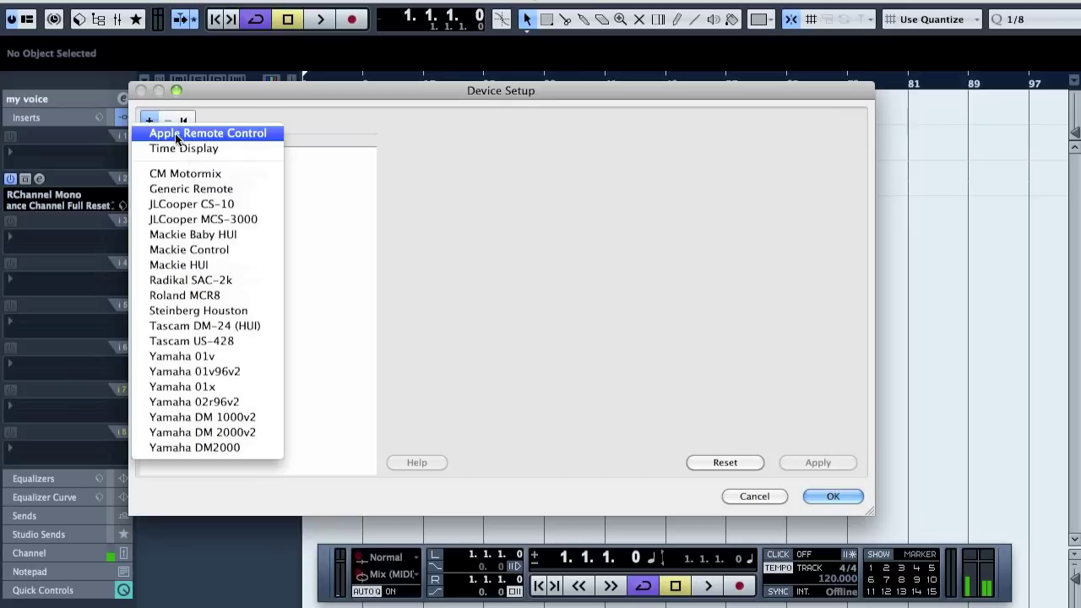
pyautogui.click(232, 189)
pyautogui.click(486, 143)
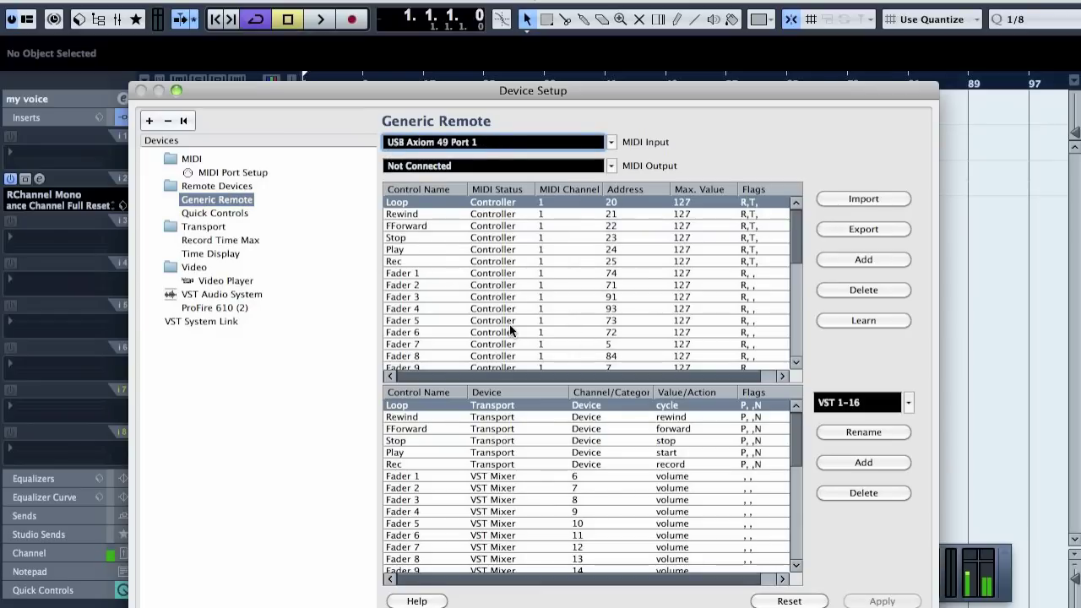
pyautogui.scroll(-10, 510, 331)
pyautogui.click(869, 320)
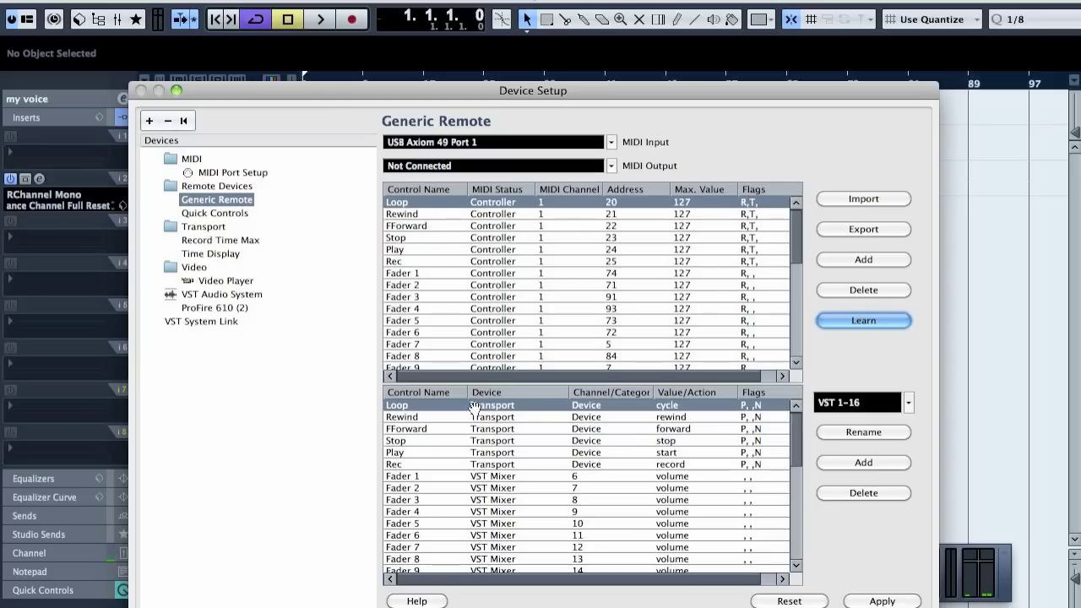
# Rename the Loop control to Cycle.
pyautogui.doubleClick(408, 204)
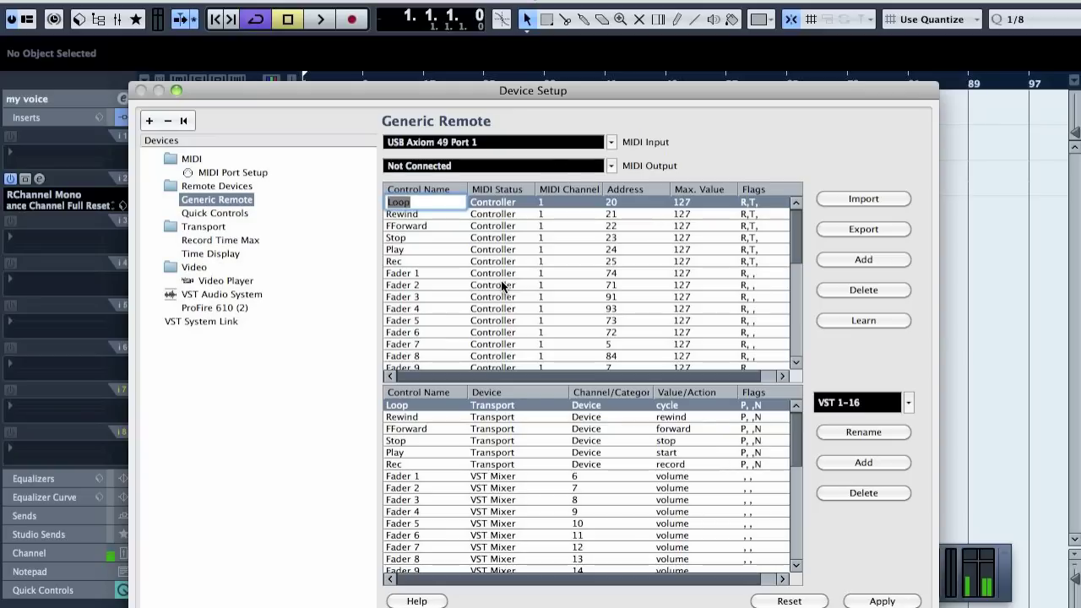
pyautogui.write('Cycle')
pyautogui.press('Return')
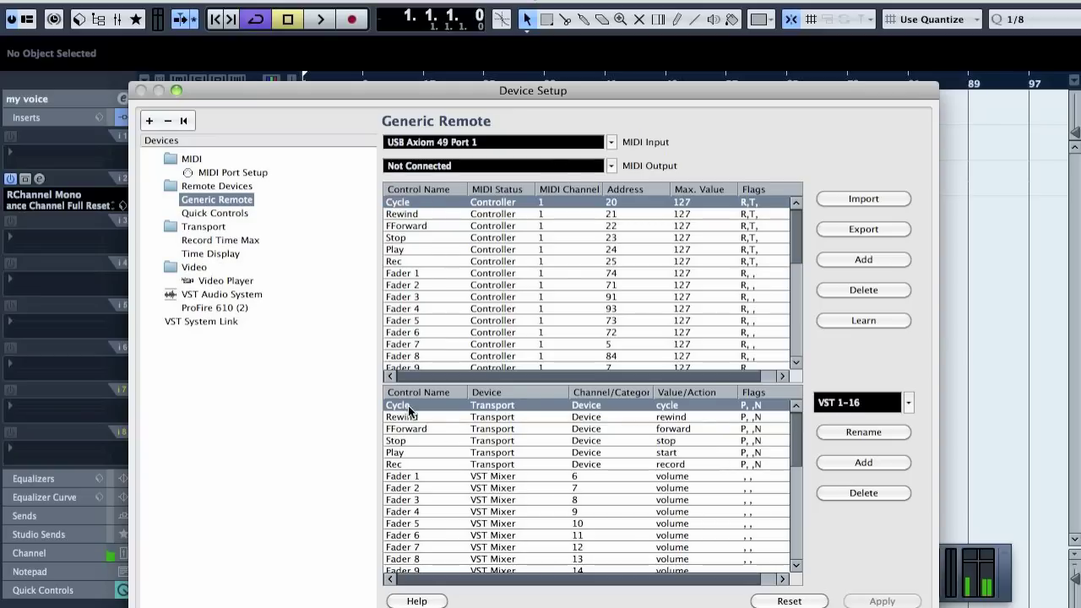
# Map Cycle to Device Transport, category Device, action cycle.
pyautogui.click(511, 408)
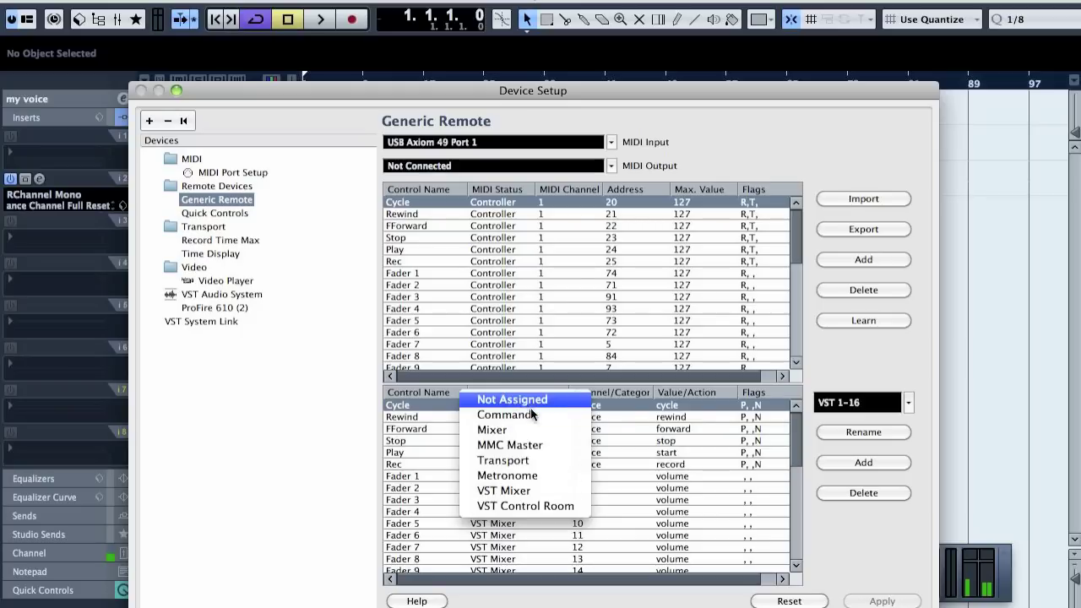
pyautogui.click(530, 406)
pyautogui.click(513, 408)
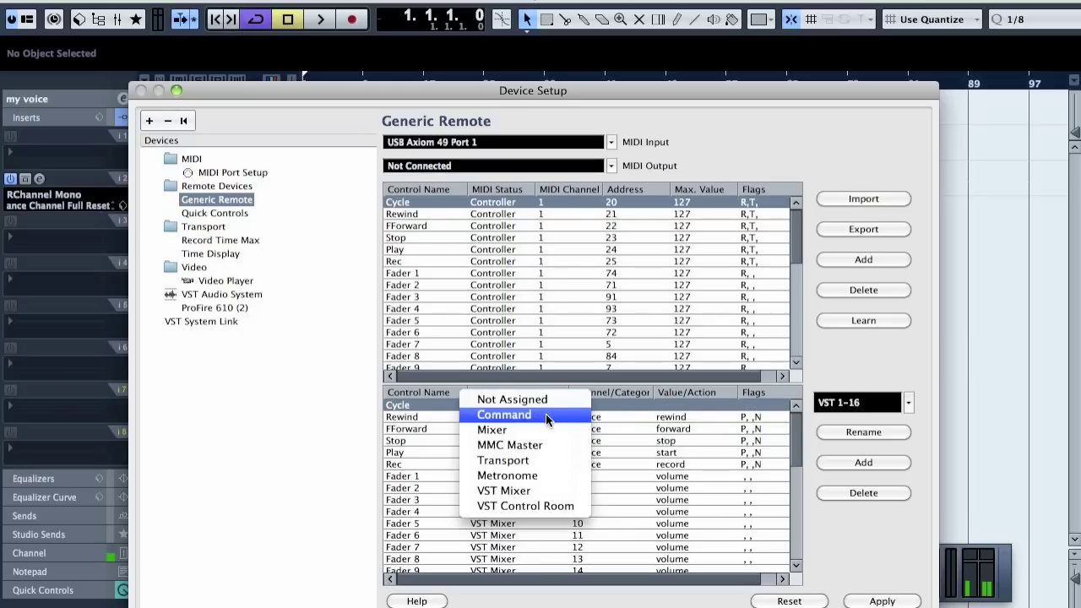
pyautogui.click(530, 404)
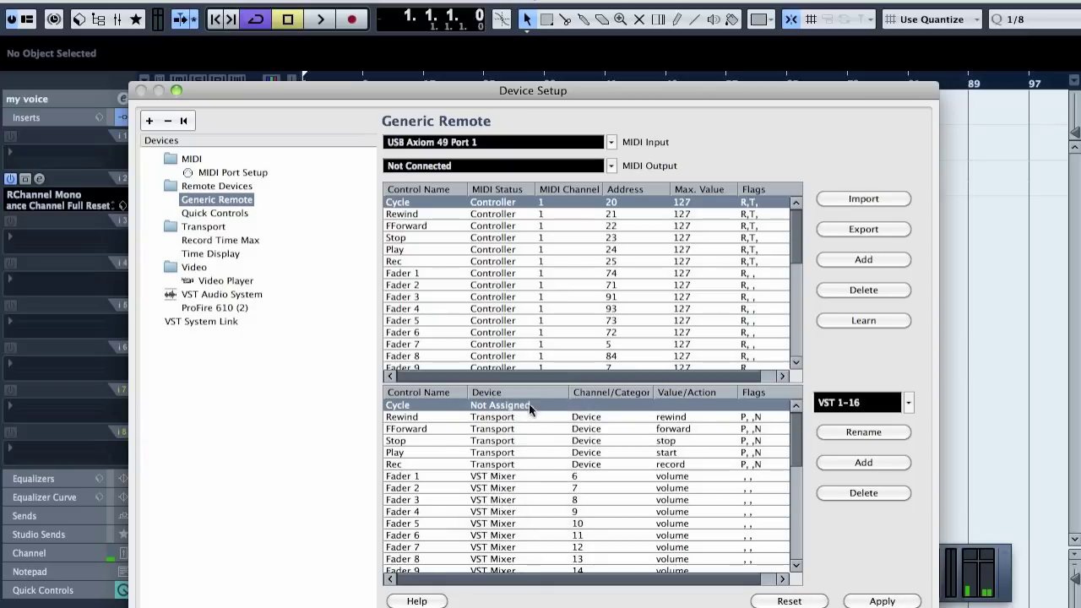
pyautogui.click(500, 409)
pyautogui.click(531, 461)
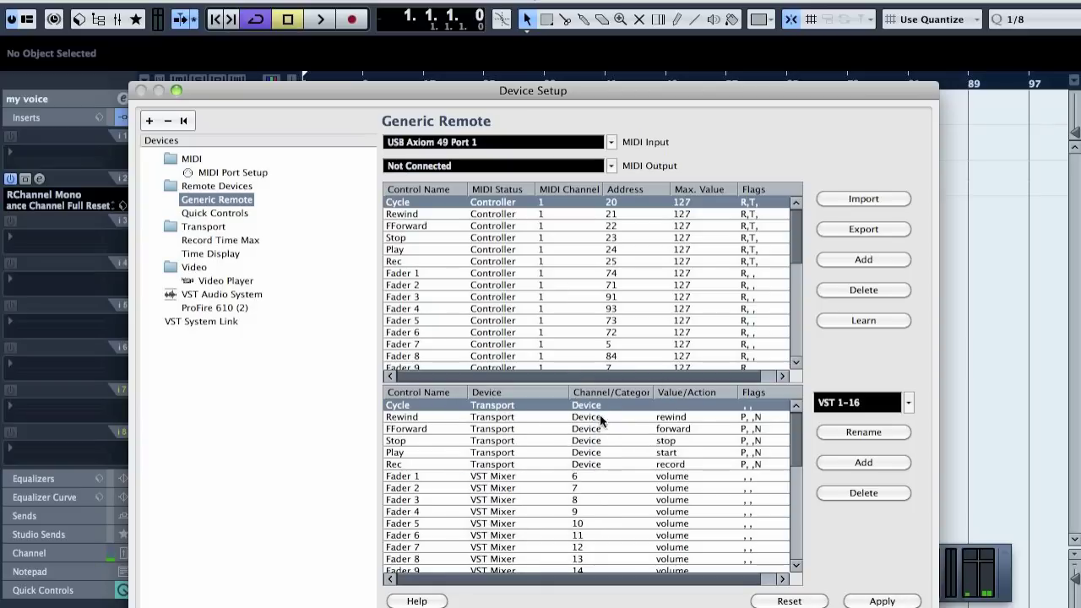
pyautogui.click(599, 407)
pyautogui.click(599, 401)
pyautogui.click(684, 408)
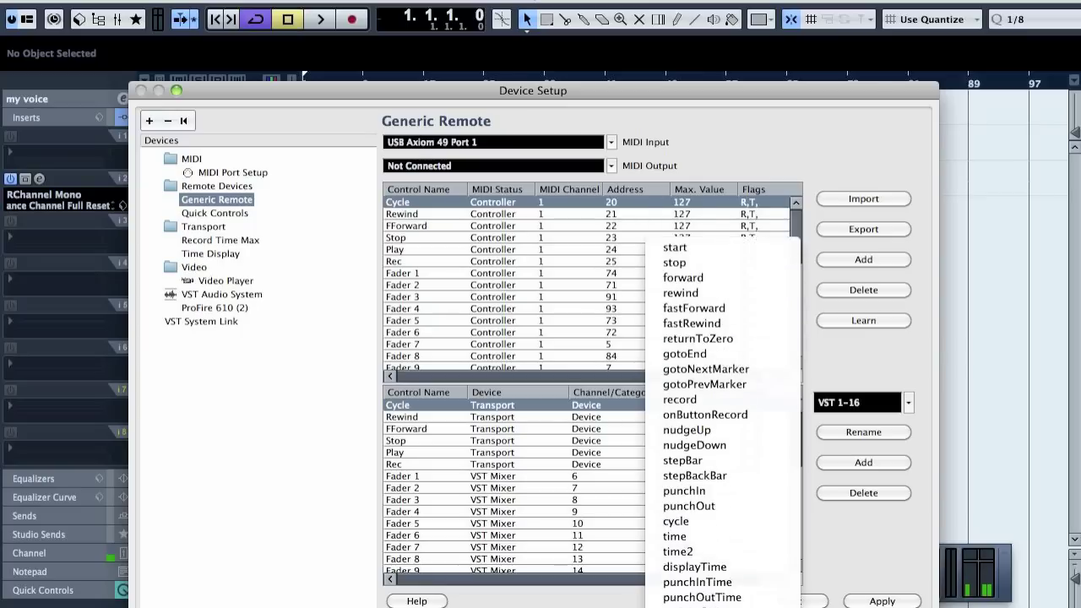
pyautogui.click(711, 493)
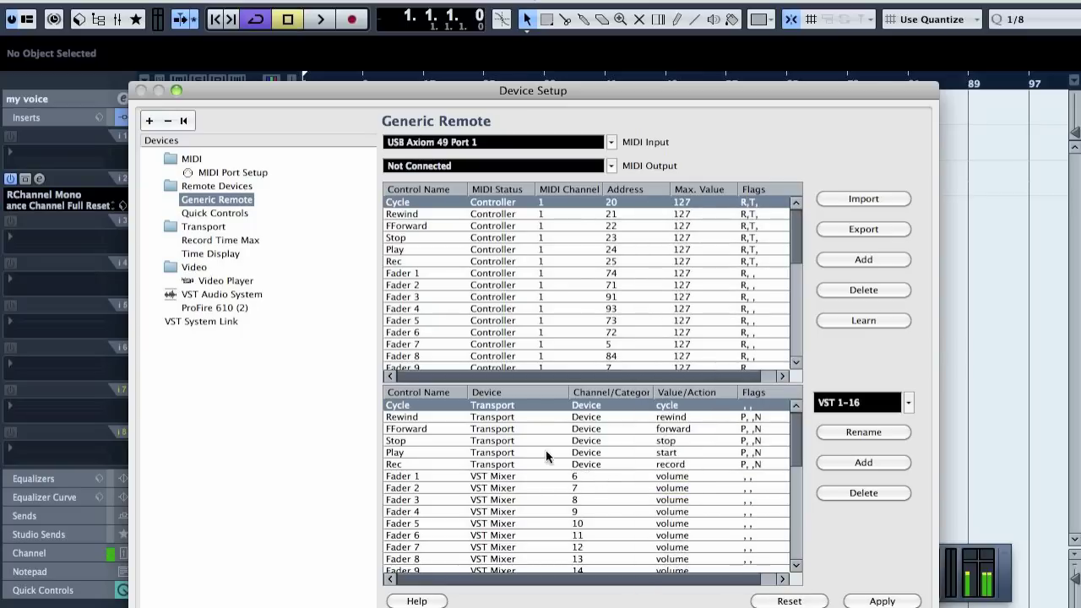
pyautogui.click(418, 417)
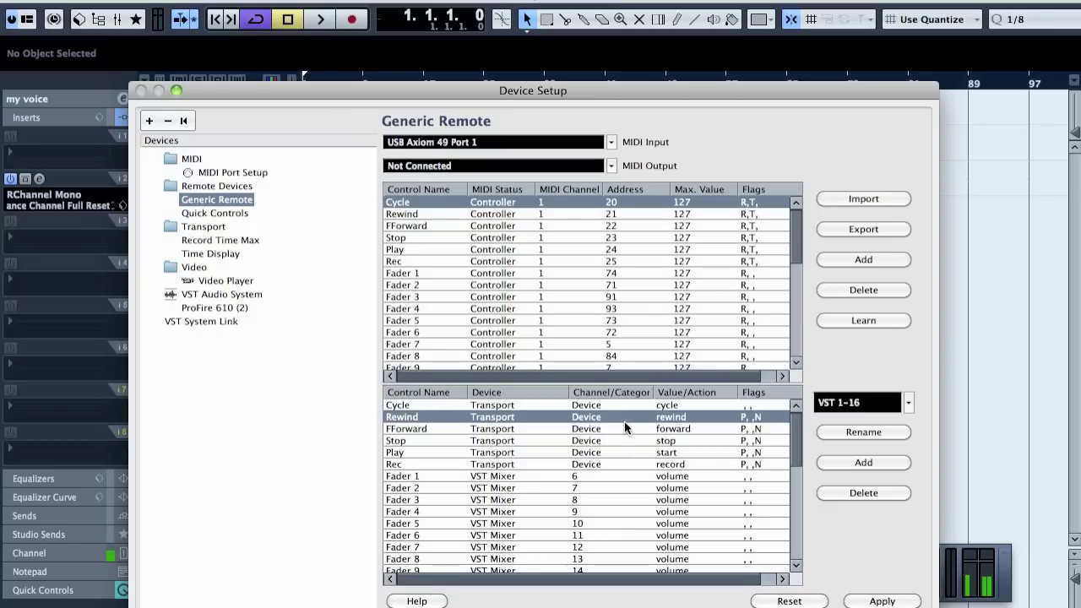
# Close Device Setup and add markers at bars 9 and 17.
pyautogui.press('Return')
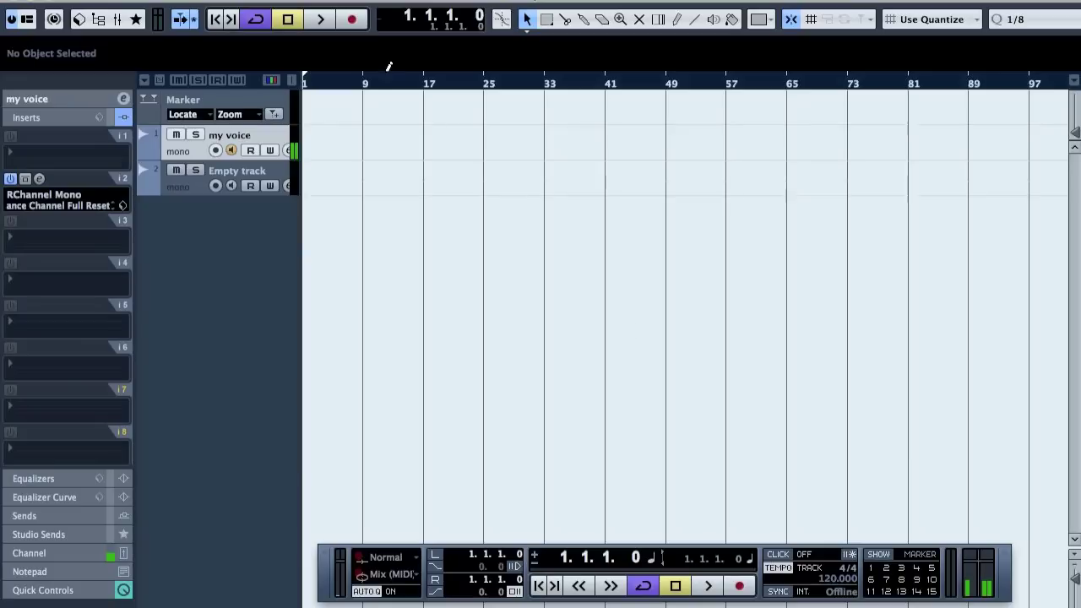
pyautogui.click(366, 82)
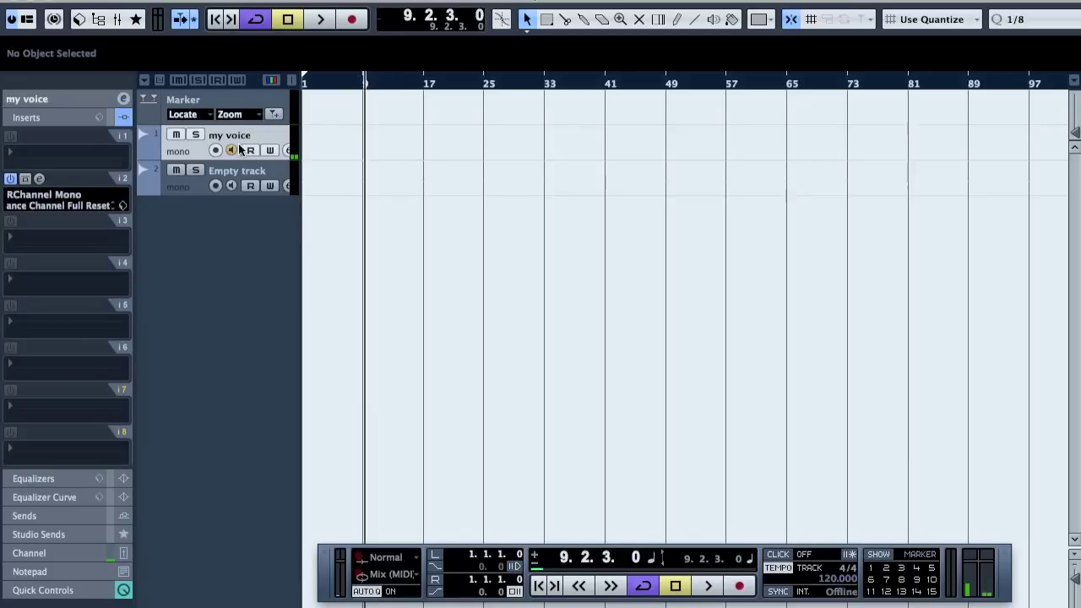
pyautogui.click(274, 115)
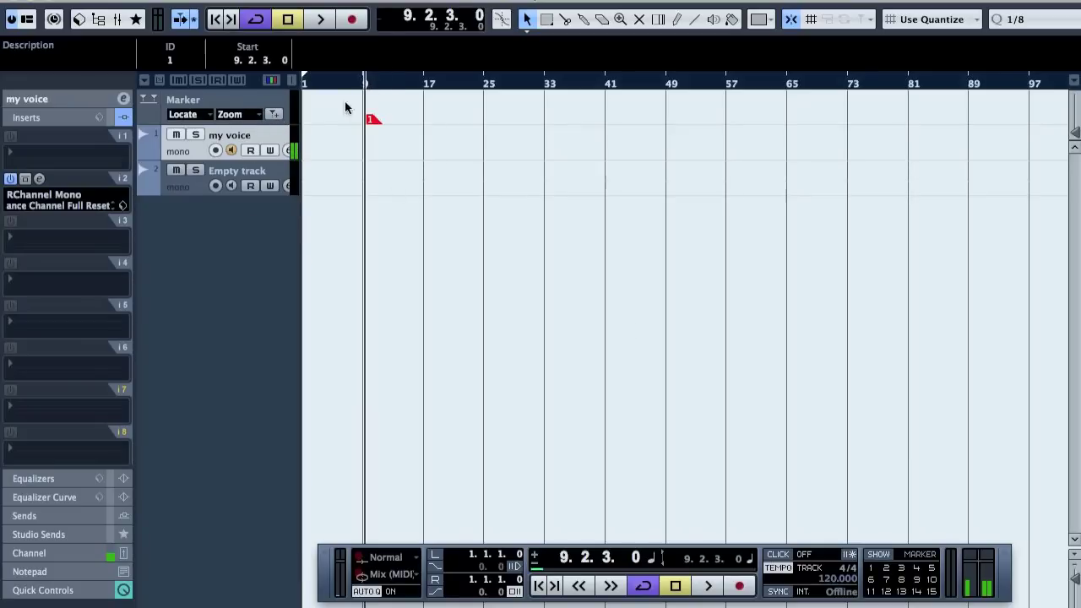
pyautogui.click(424, 82)
pyautogui.click(273, 114)
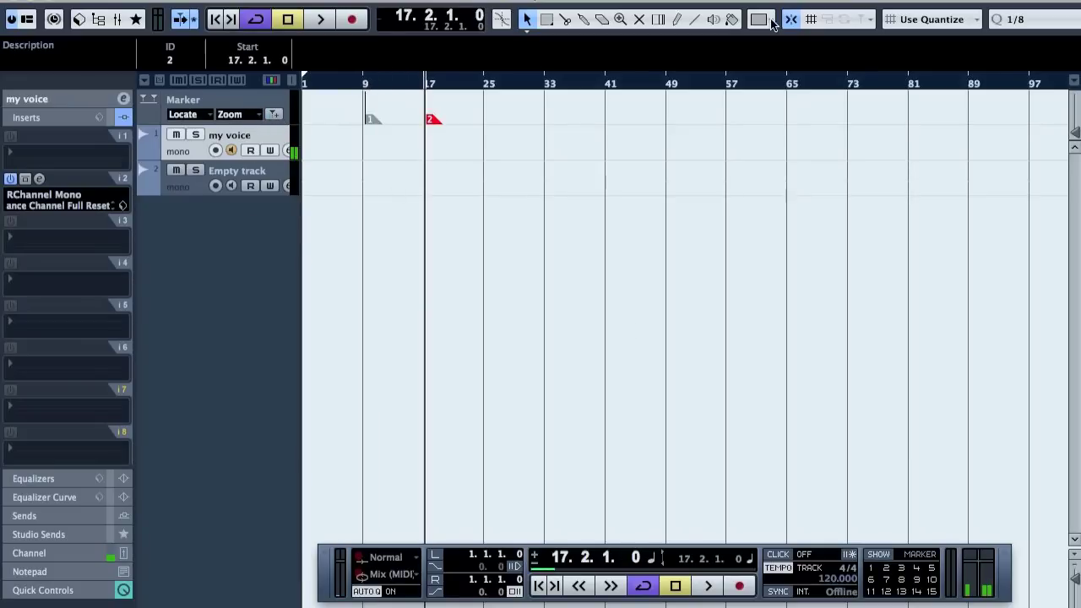
# Set quantize to 1/1 and add markers at bars 26 and 33.
pyautogui.click(992, 18)
pyautogui.click(512, 87)
pyautogui.click(490, 84)
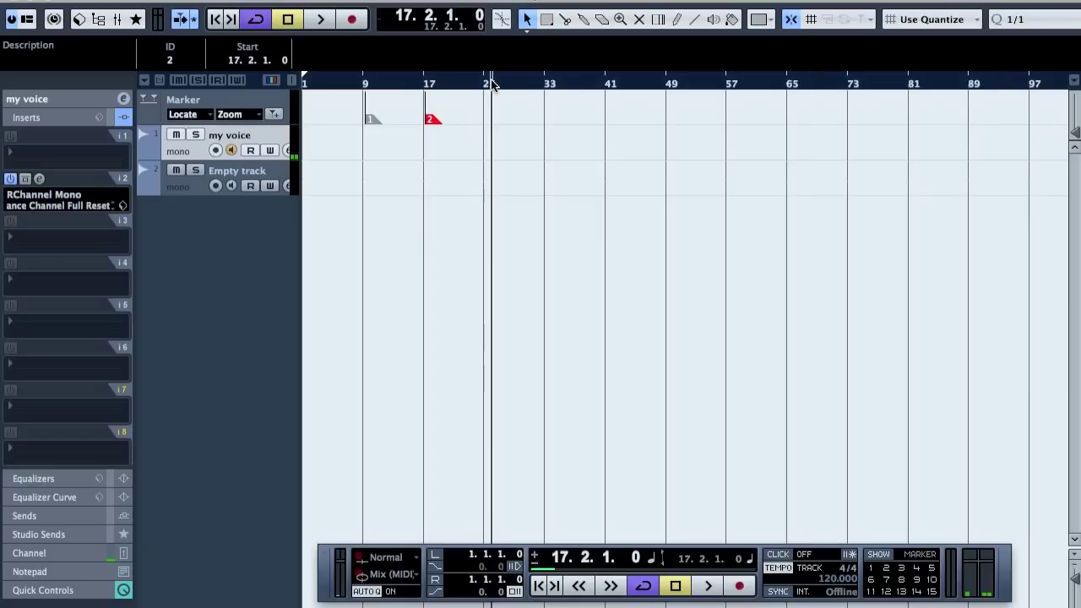
pyautogui.click(273, 115)
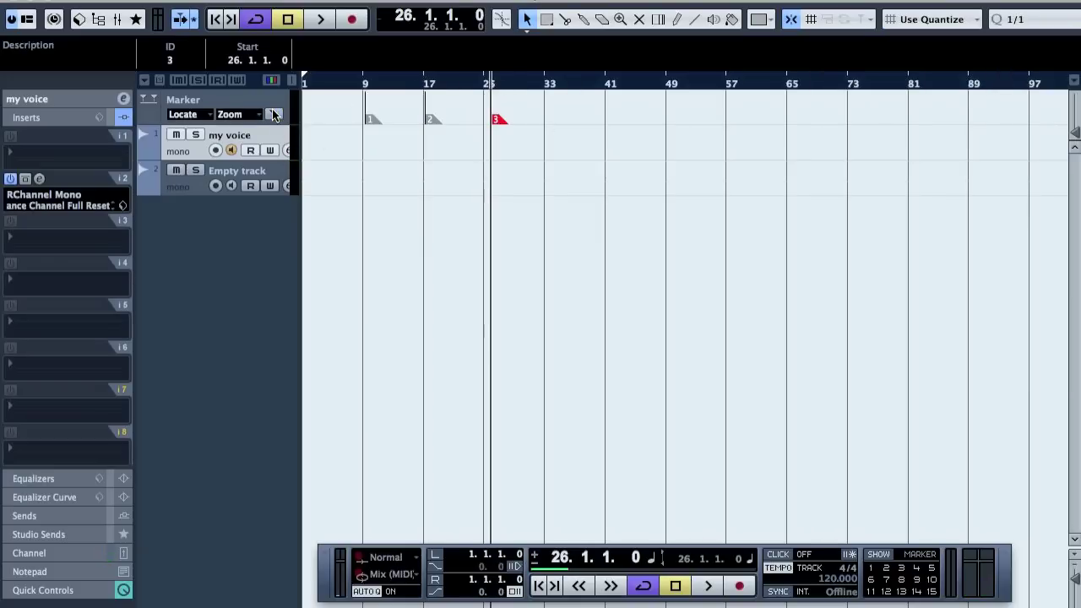
pyautogui.click(542, 84)
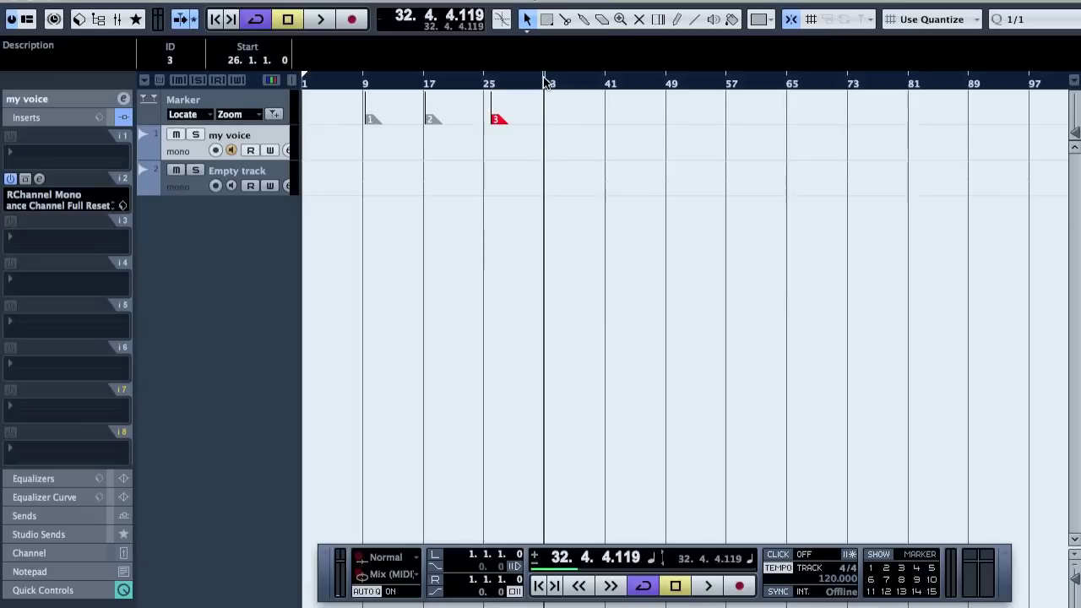
pyautogui.click(273, 115)
# Reopen Device Setup and set Rewind to gotoPrevMarker and FForward to gotoNextMarker.
pyautogui.click(506, 0)
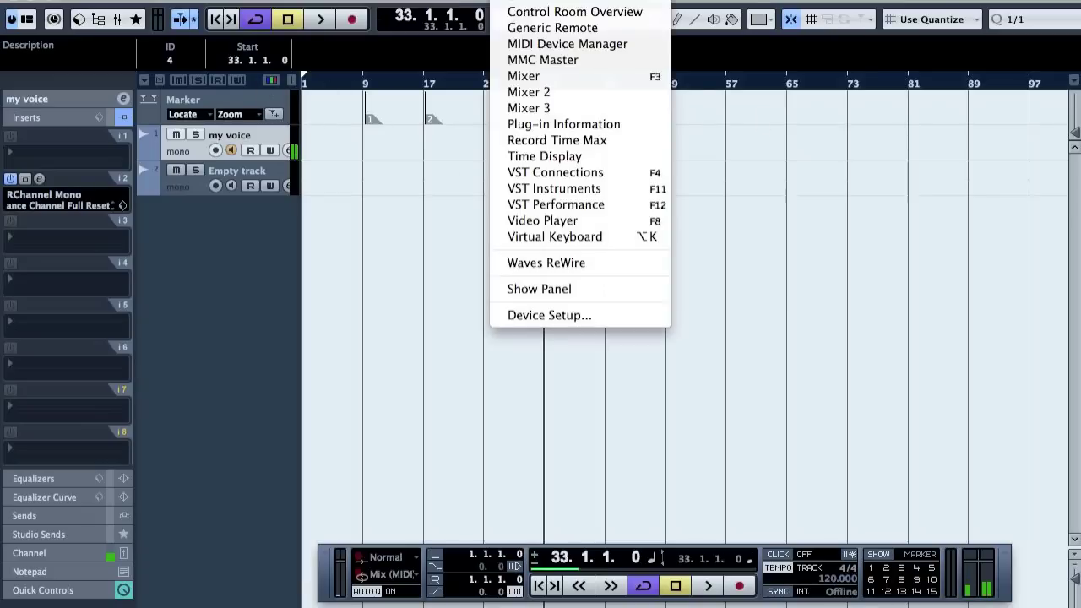
pyautogui.click(555, 313)
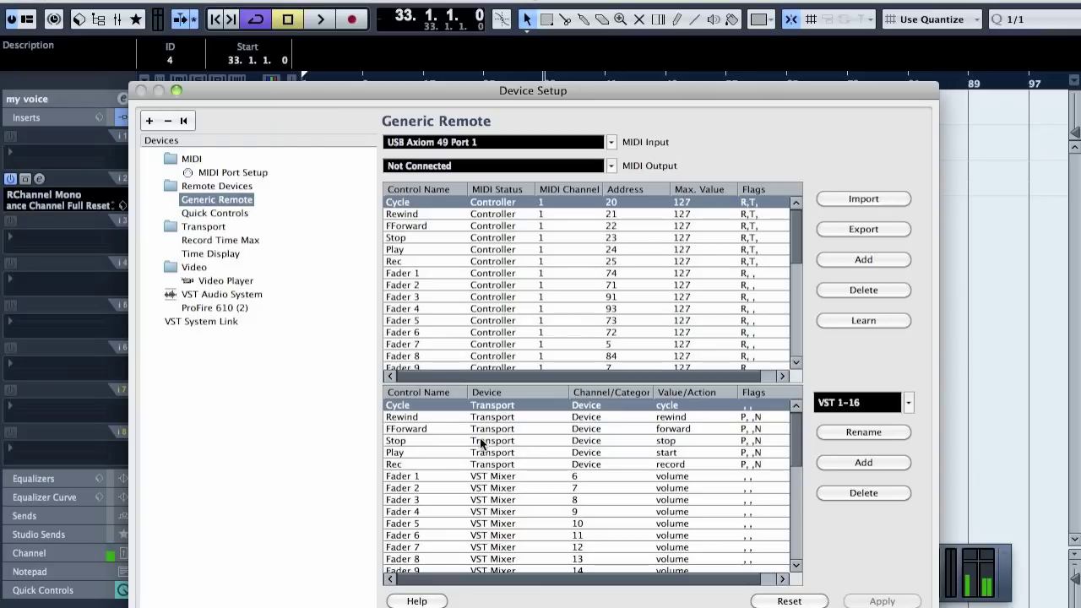
pyautogui.click(434, 416)
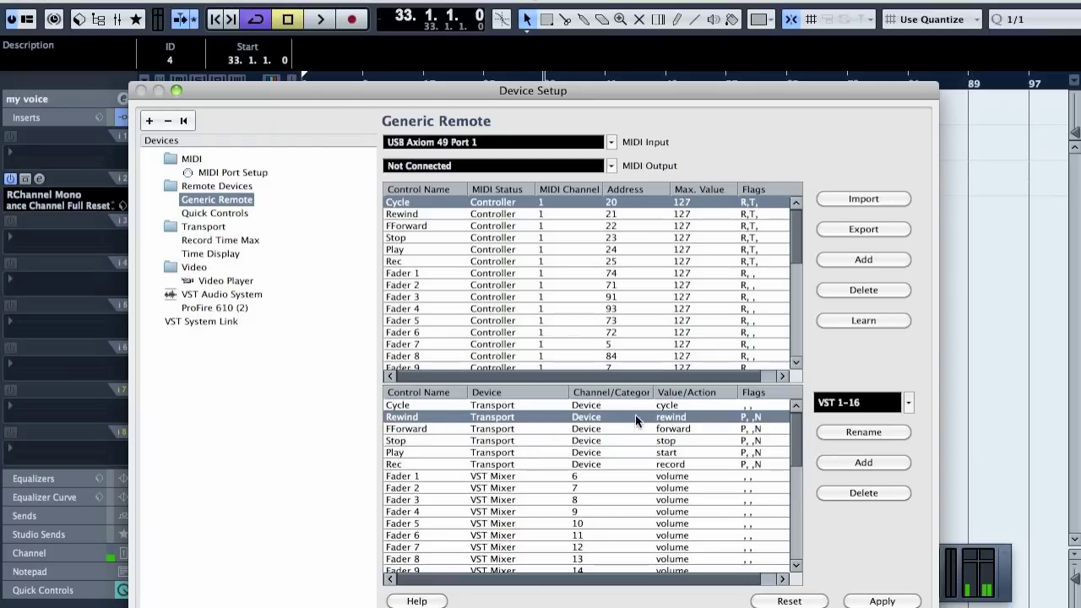
pyautogui.click(679, 417)
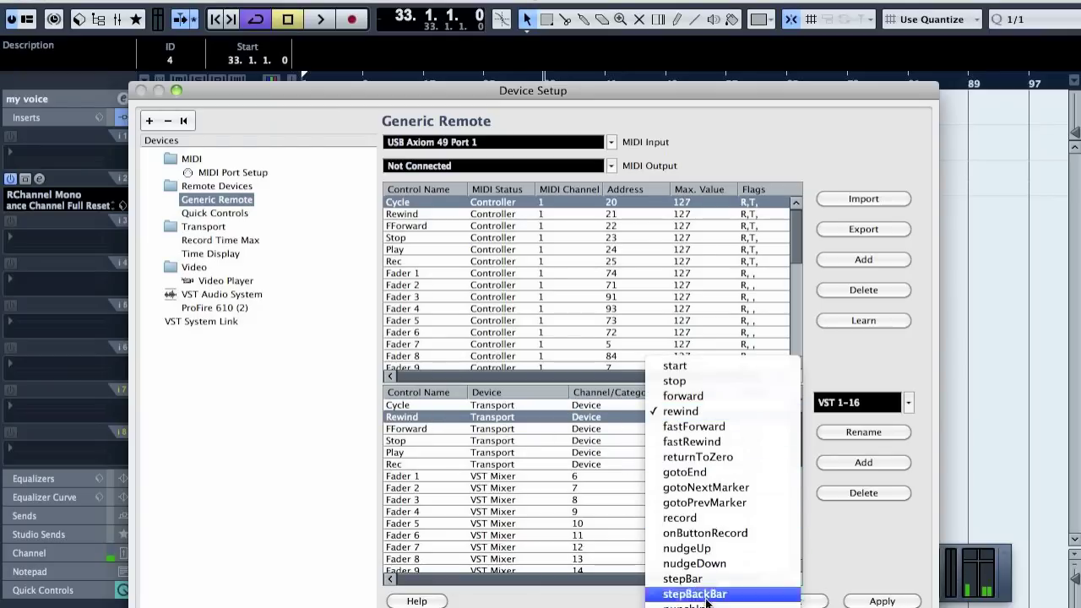
pyautogui.scroll(-3, 708, 600)
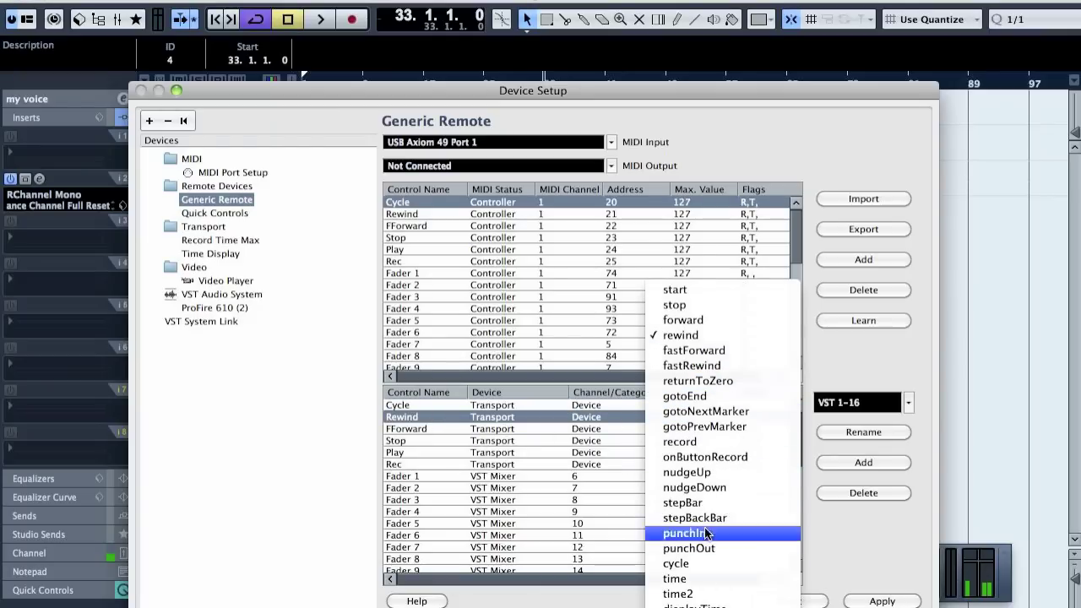
pyautogui.click(733, 428)
pyautogui.click(677, 429)
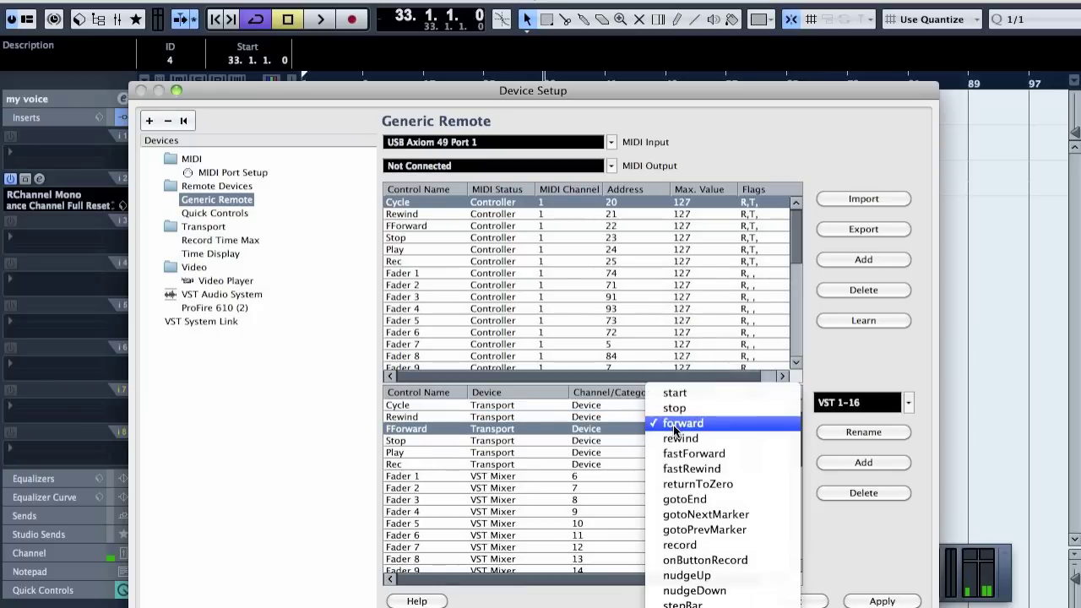
pyautogui.click(761, 515)
# Close Device Setup and step the playhead between markers from the controller.
pyautogui.press('Return')
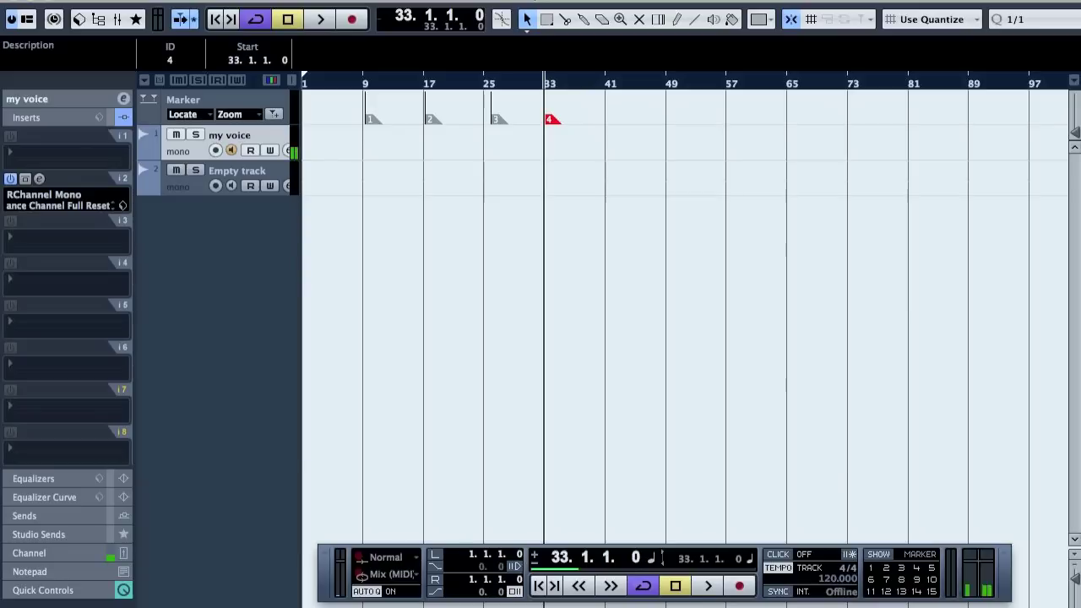
pyautogui.hotkey('shift', 'b')
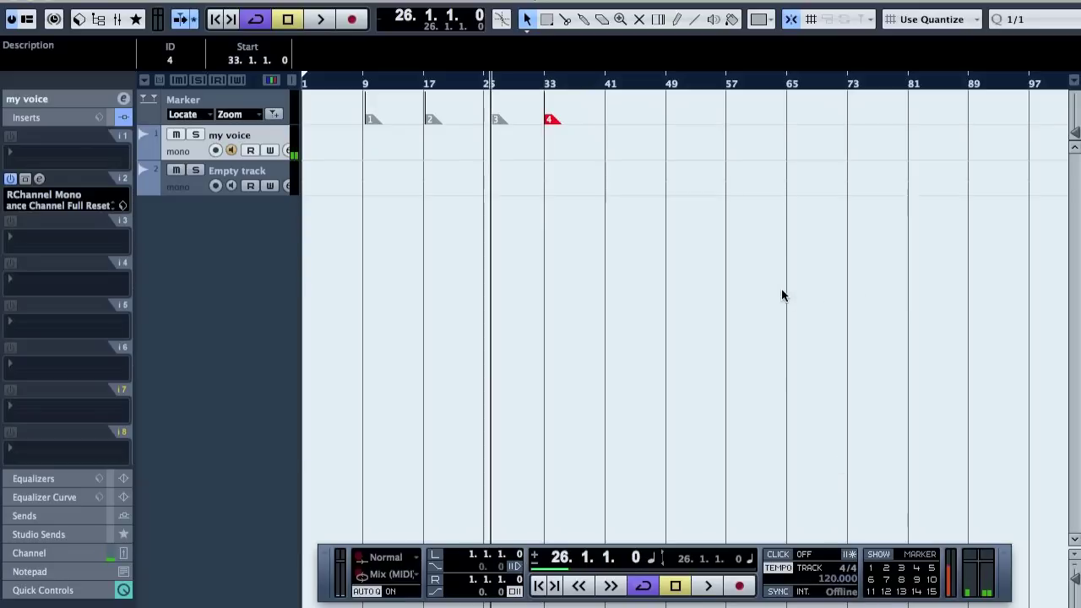
pyautogui.hotkey('shift', 'b')
pyautogui.hotkey('shift', 'b')
pyautogui.hotkey('shift', 'n')
pyautogui.hotkey('shift', 'n')
pyautogui.hotkey('shift', 'n')
pyautogui.hotkey('shift', 'b')
pyautogui.hotkey('shift', 'b')
pyautogui.hotkey('shift', 'b')
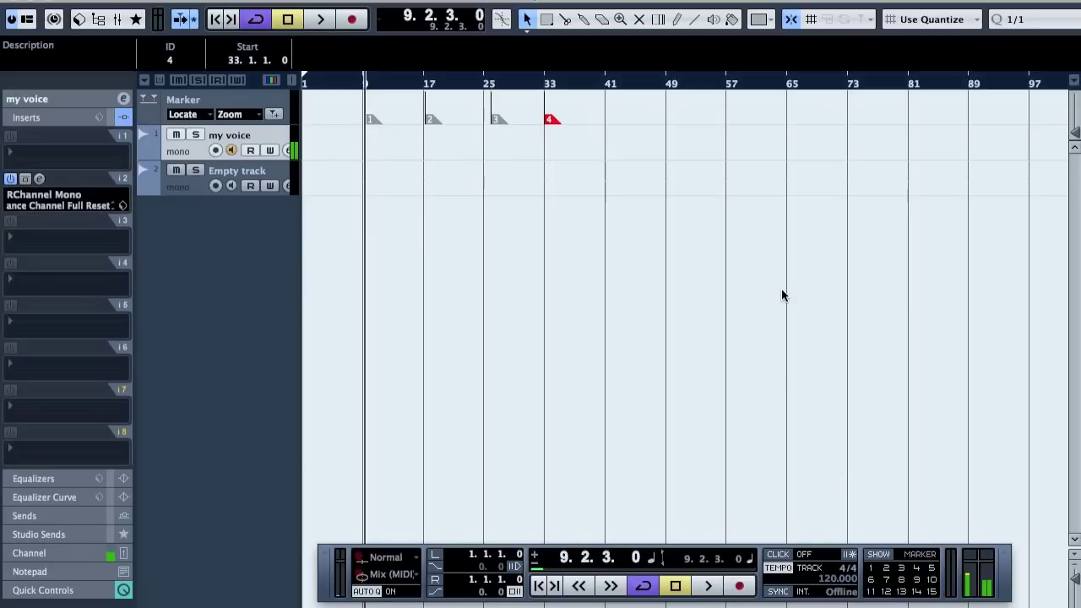
# Arm Empty track, record a take, undo it, and record a new take.
pyautogui.click(215, 185)
pyautogui.press('space')
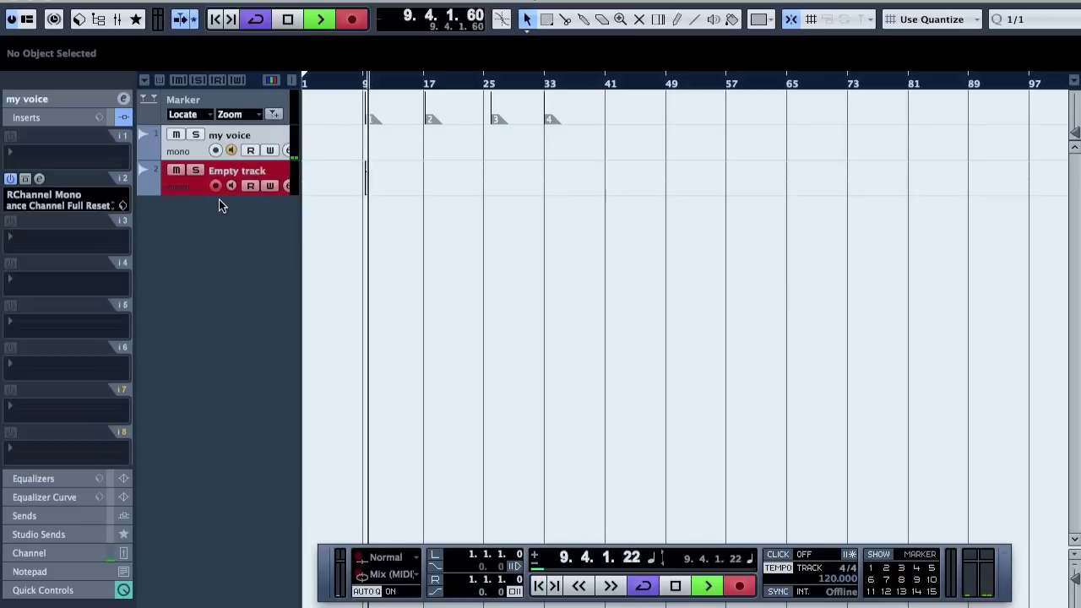
pyautogui.press('KP_Multiply')
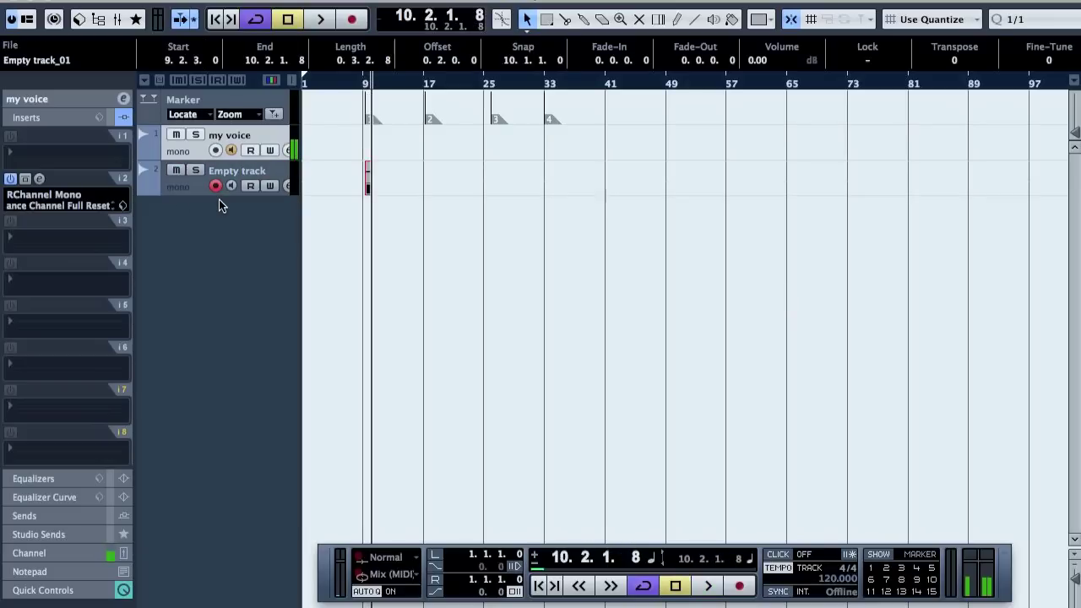
pyautogui.press('Delete')
pyautogui.press('KP_0')
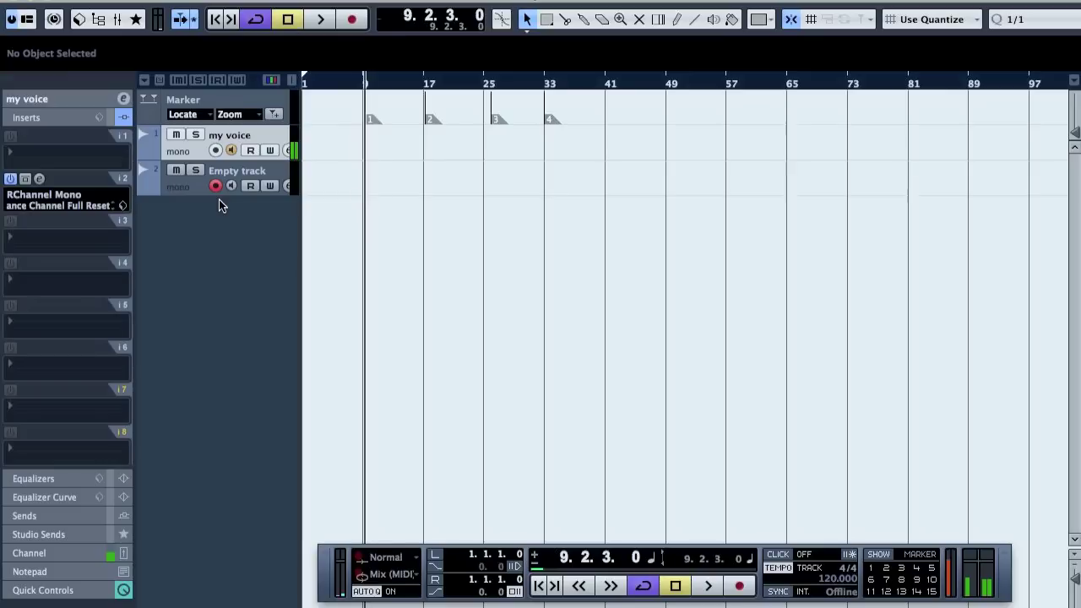
pyautogui.press('KP_Multiply')
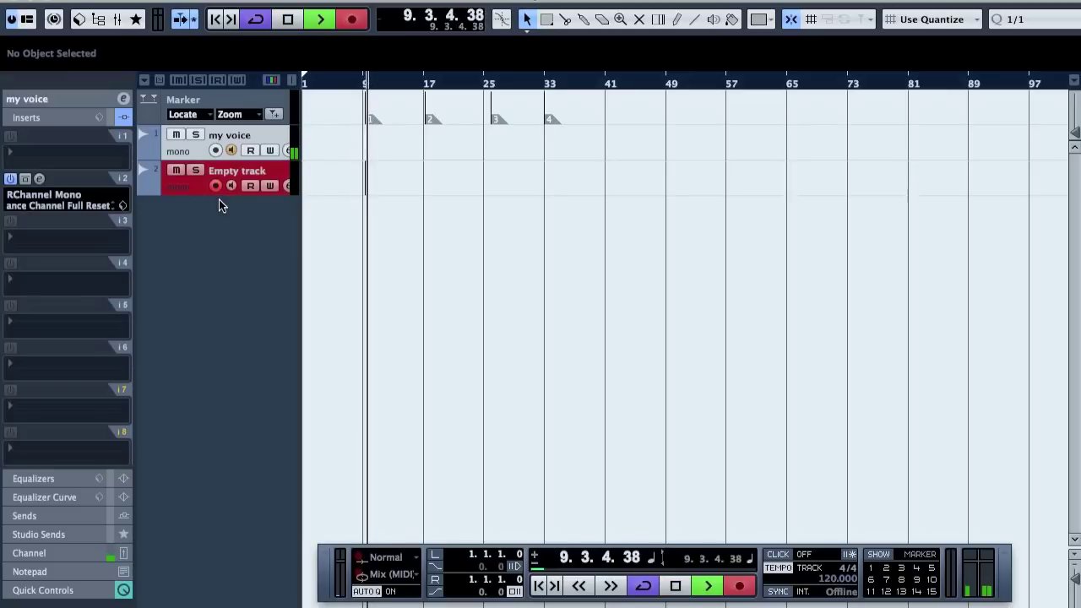
pyautogui.press('KP_0')
# Deselect the new take and reopen Device Setup.
pyautogui.click(220, 206)
pyautogui.click(506, 0)
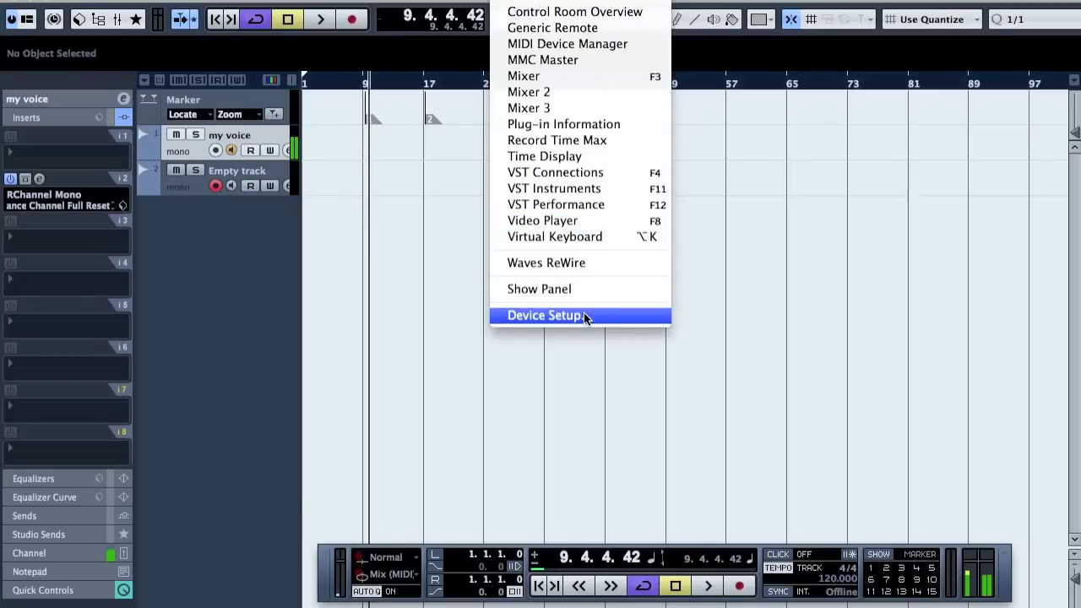
pyautogui.click(584, 315)
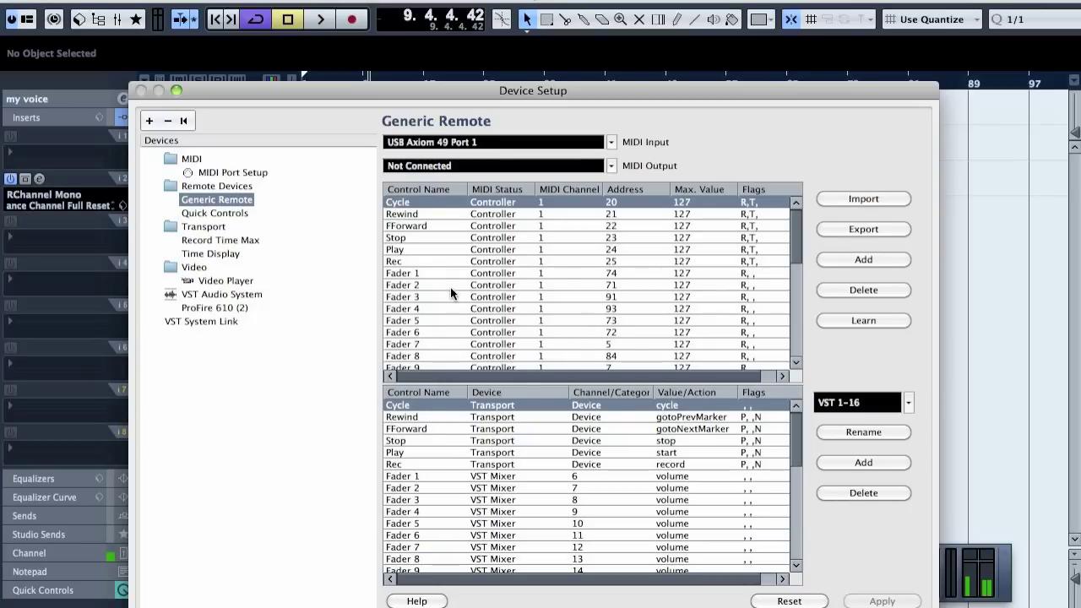
# Select Mute 1 and delete the Mute 1 through Mute 8 controls.
pyautogui.scroll(-4, 452, 287)
pyautogui.scroll(-2, 430, 264)
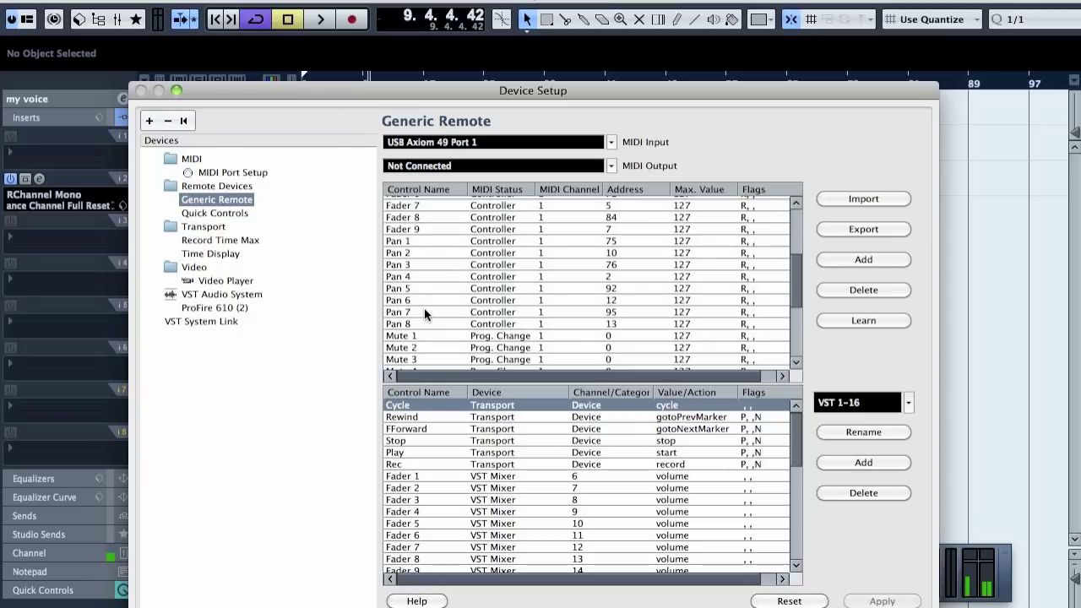
pyautogui.scroll(-2, 422, 304)
pyautogui.click(412, 301)
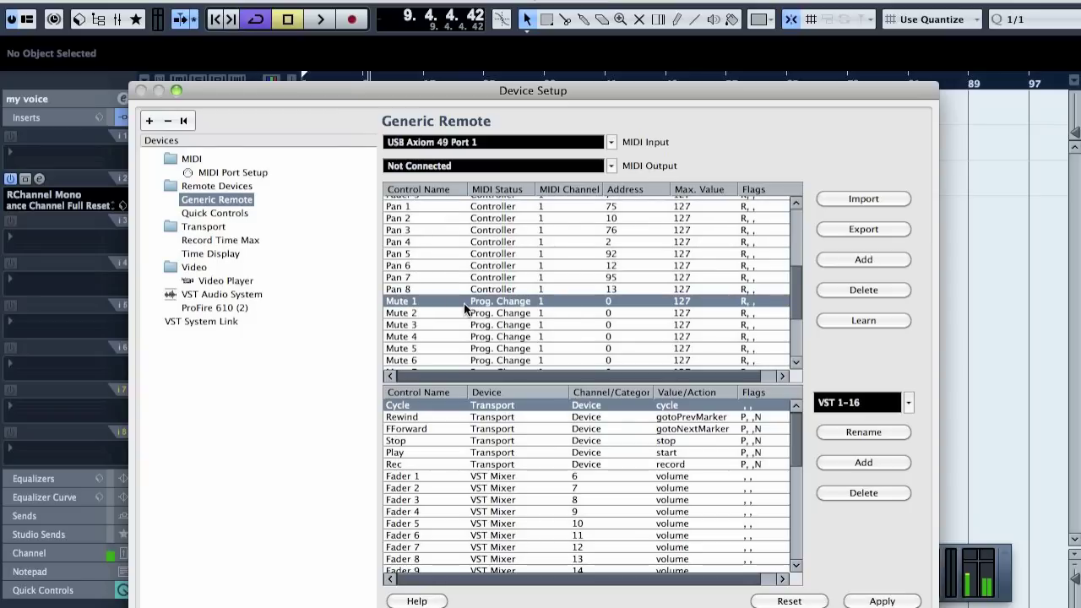
pyautogui.scroll(-4, 464, 303)
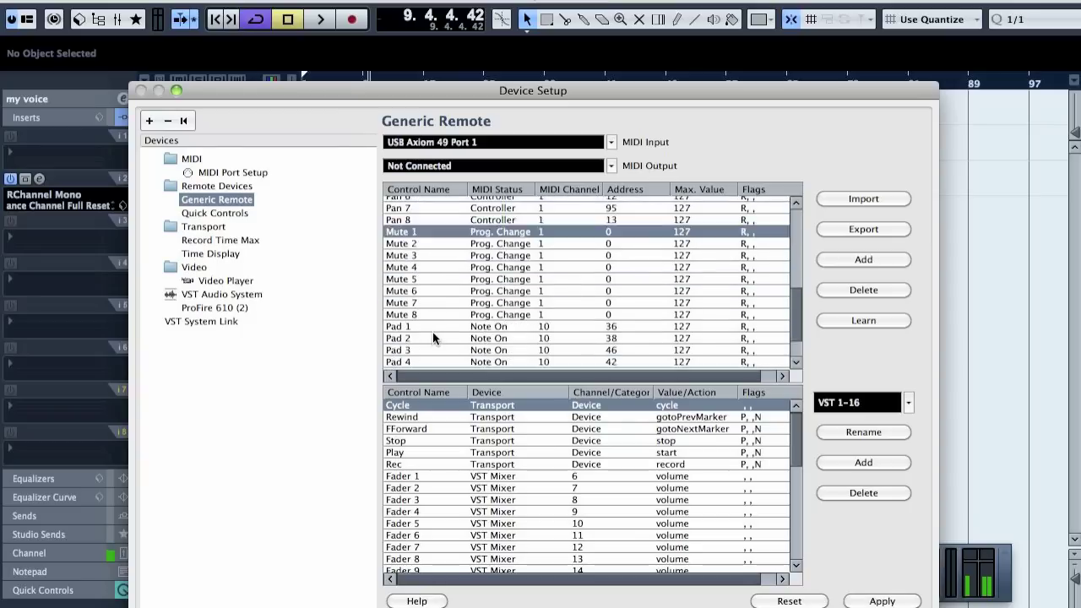
pyautogui.click(865, 291)
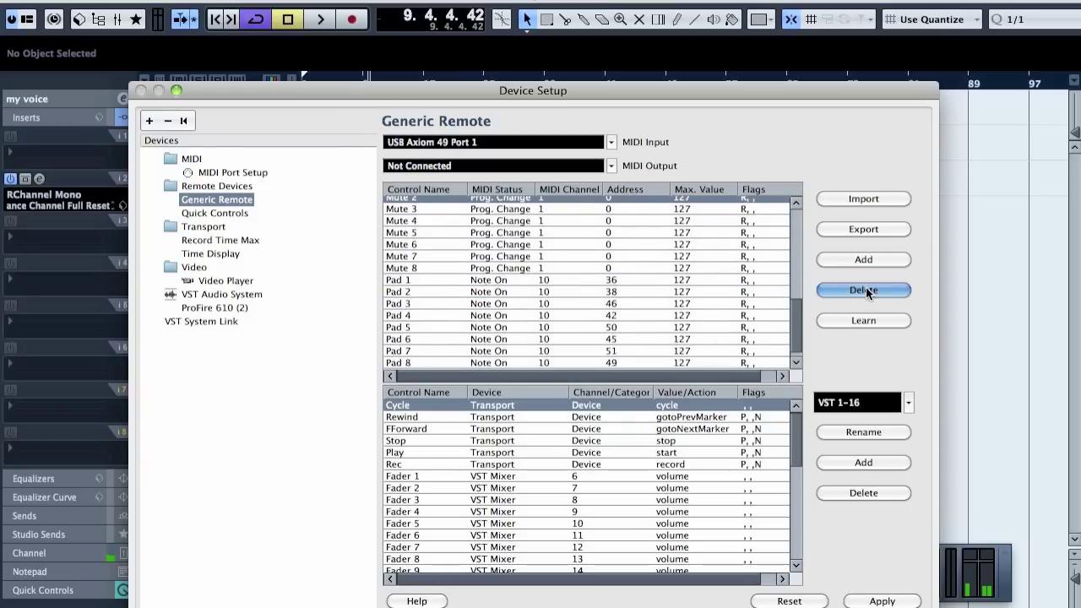
pyautogui.click(866, 291)
pyautogui.click(867, 291)
pyautogui.click(868, 292)
pyautogui.click(868, 292)
pyautogui.click(868, 293)
pyautogui.click(868, 292)
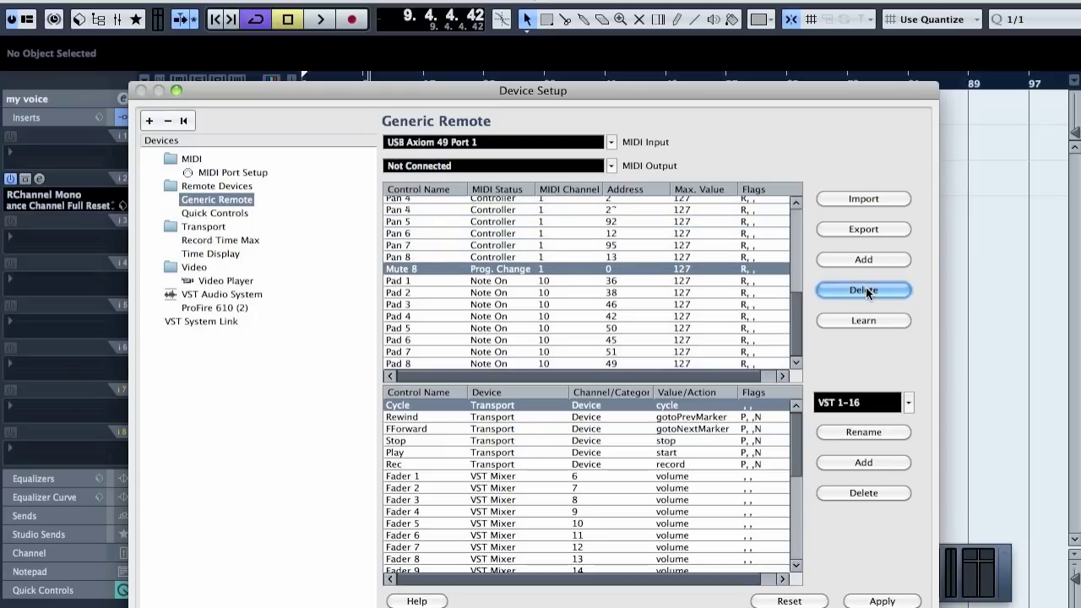
pyautogui.click(868, 292)
pyautogui.scroll(-6, 623, 530)
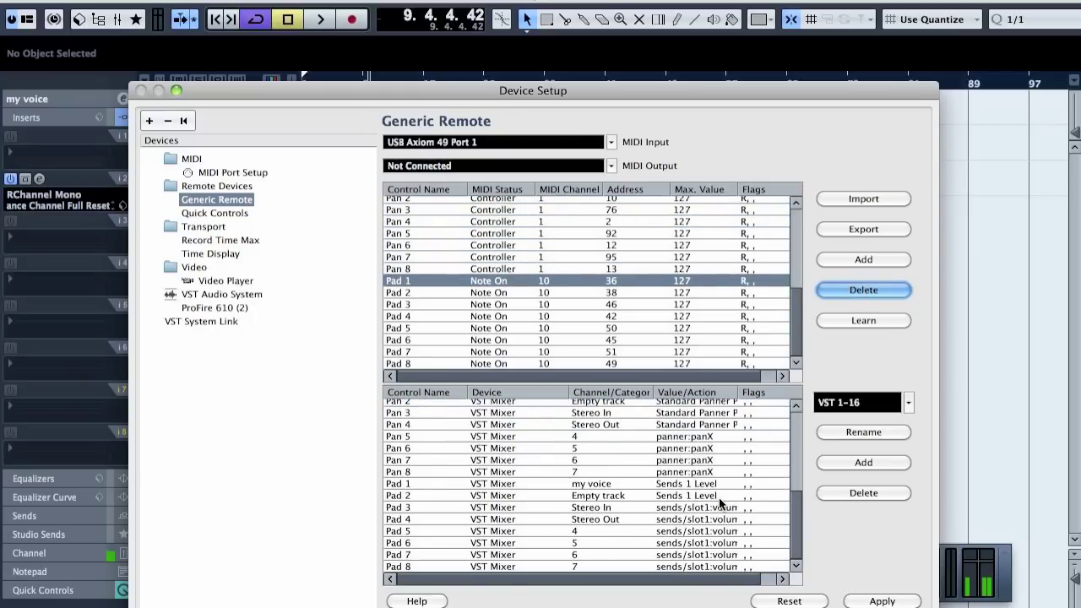
# Set Pad 1's mapping device to VST Mixer.
pyautogui.click(426, 483)
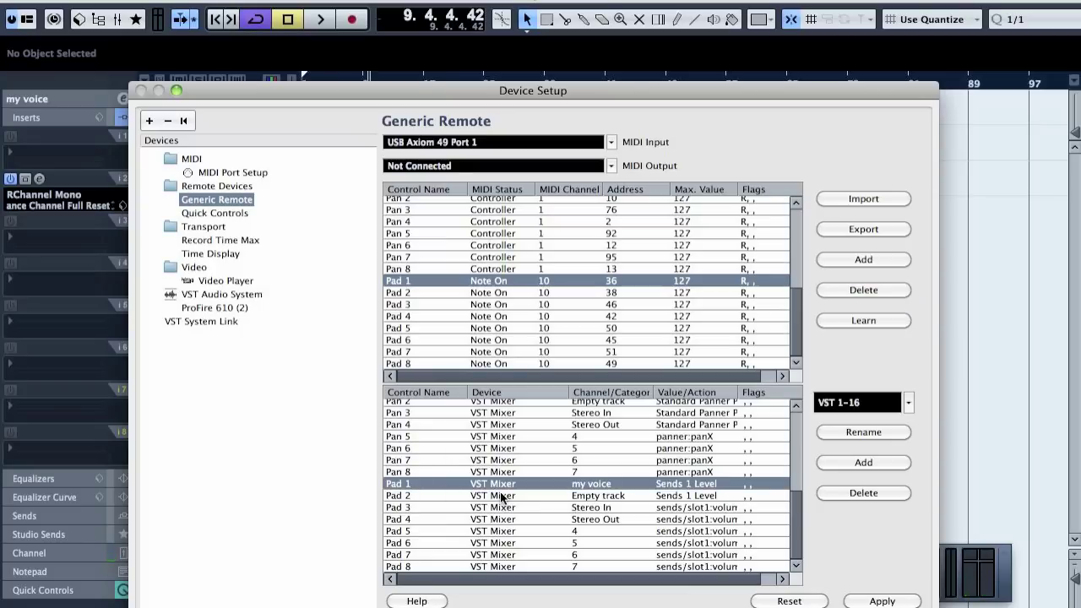
pyautogui.click(612, 486)
pyautogui.press('Down')
pyautogui.press('Down')
pyautogui.press('Return')
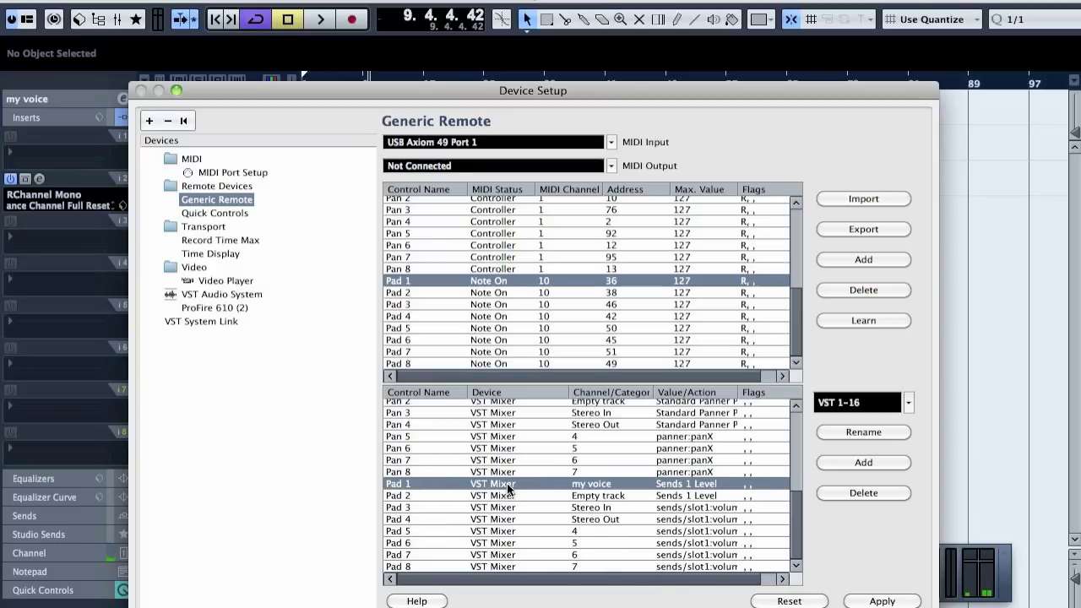
pyautogui.click(591, 486)
pyautogui.click(505, 485)
pyautogui.click(505, 485)
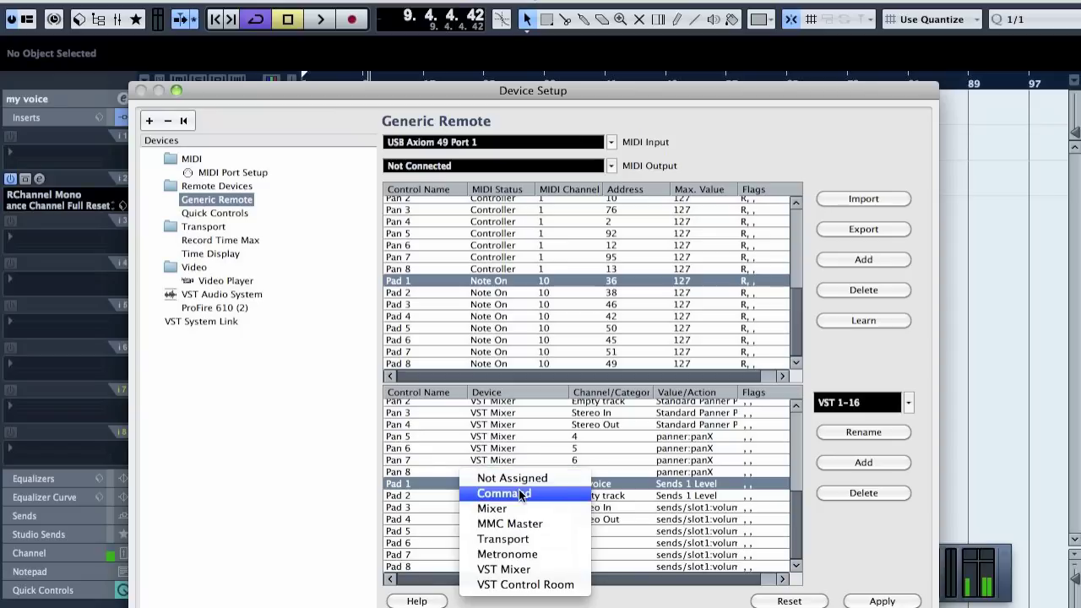
pyautogui.click(530, 570)
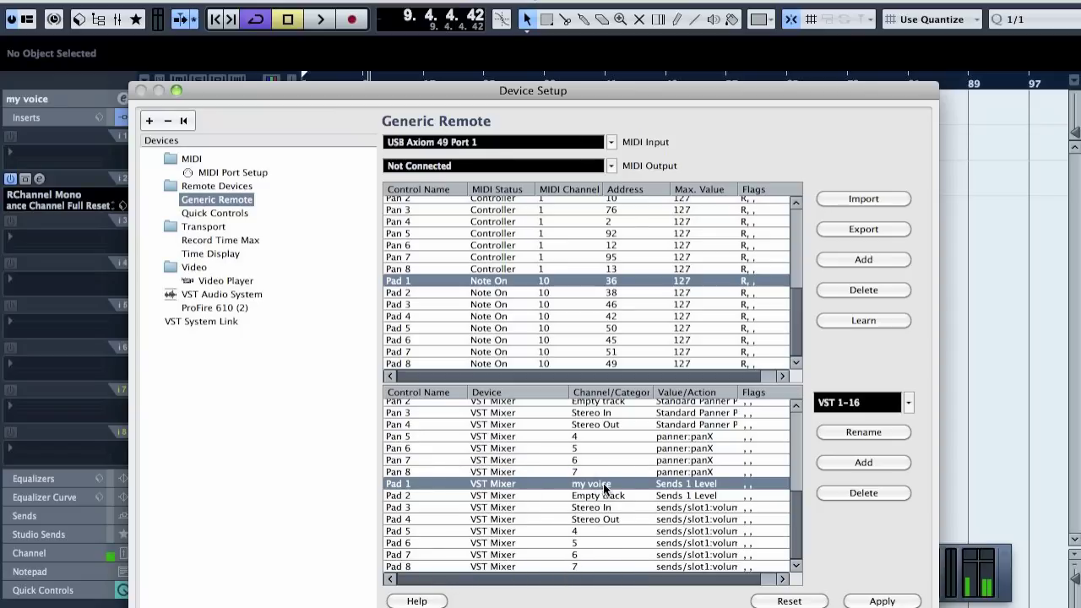
# Set Pad 1's channel to Selected and action to Mute, then close Device Setup.
pyautogui.click(603, 487)
pyautogui.click(612, 494)
pyautogui.click(701, 484)
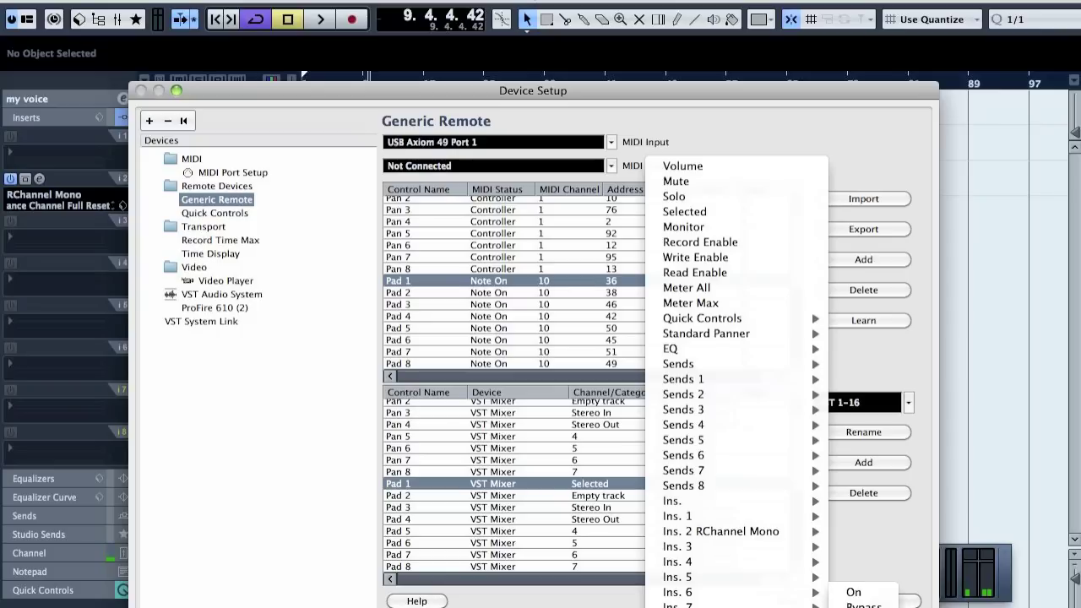
pyautogui.moveTo(715, 318)
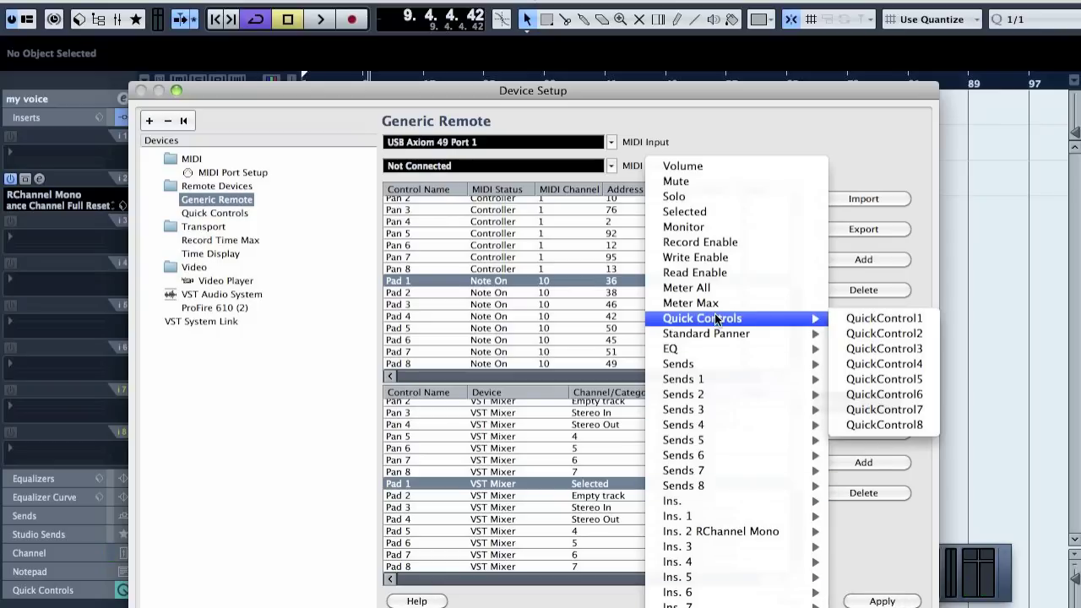
pyautogui.click(691, 184)
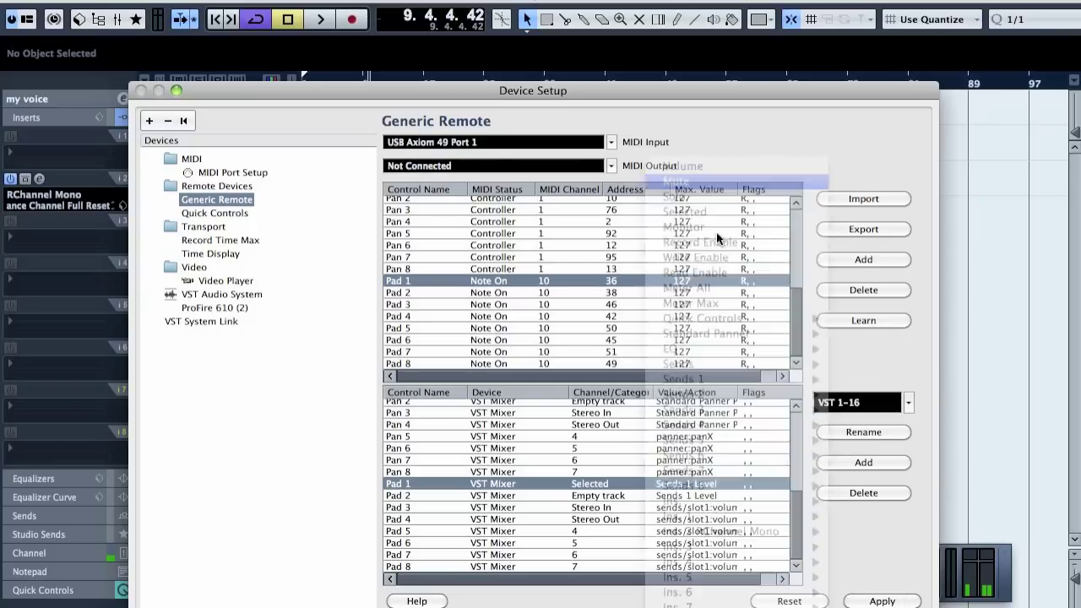
pyautogui.press('Return')
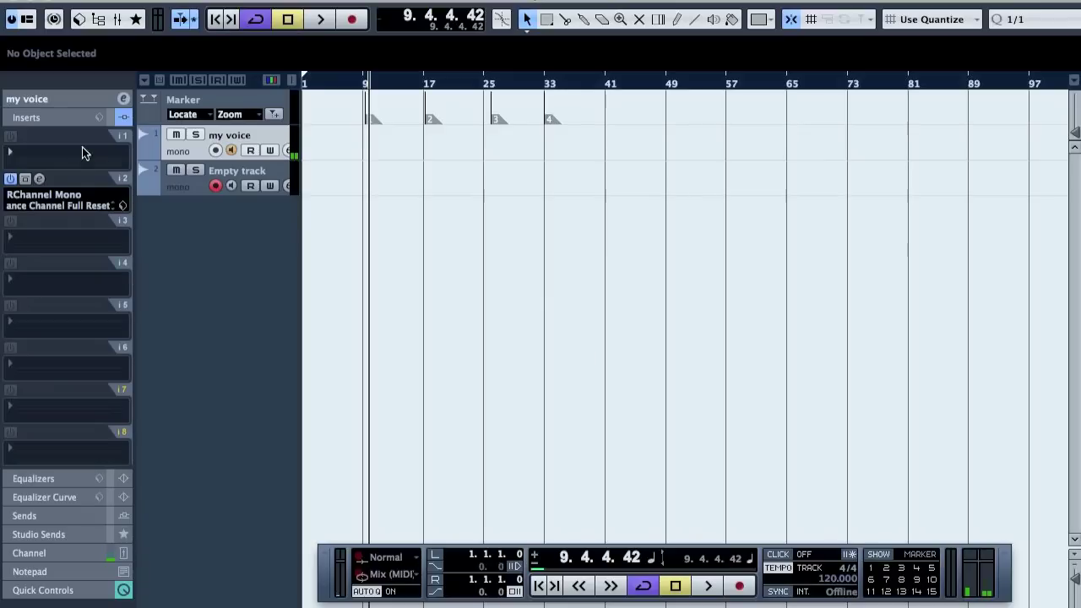
# Select Empty track, then mute and unmute it with Pad 1.
pyautogui.click(250, 174)
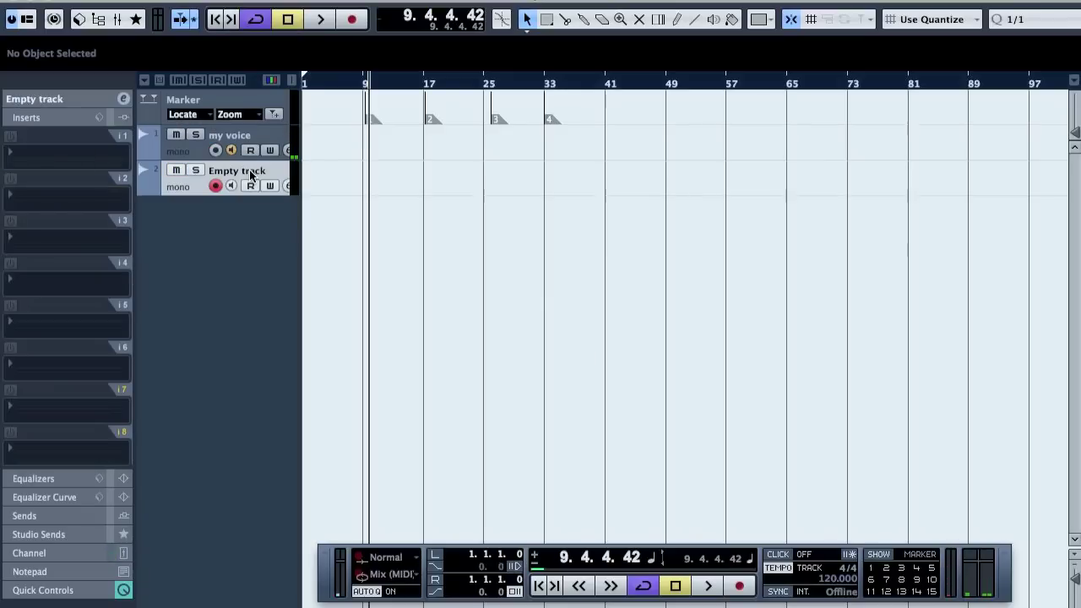
pyautogui.press('m')
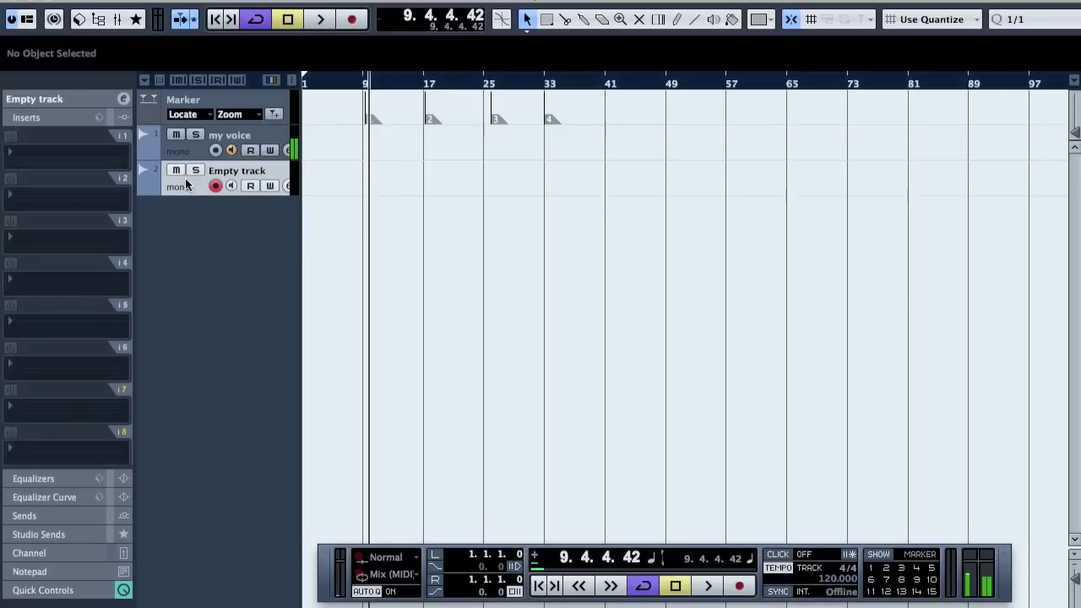
pyautogui.press('m')
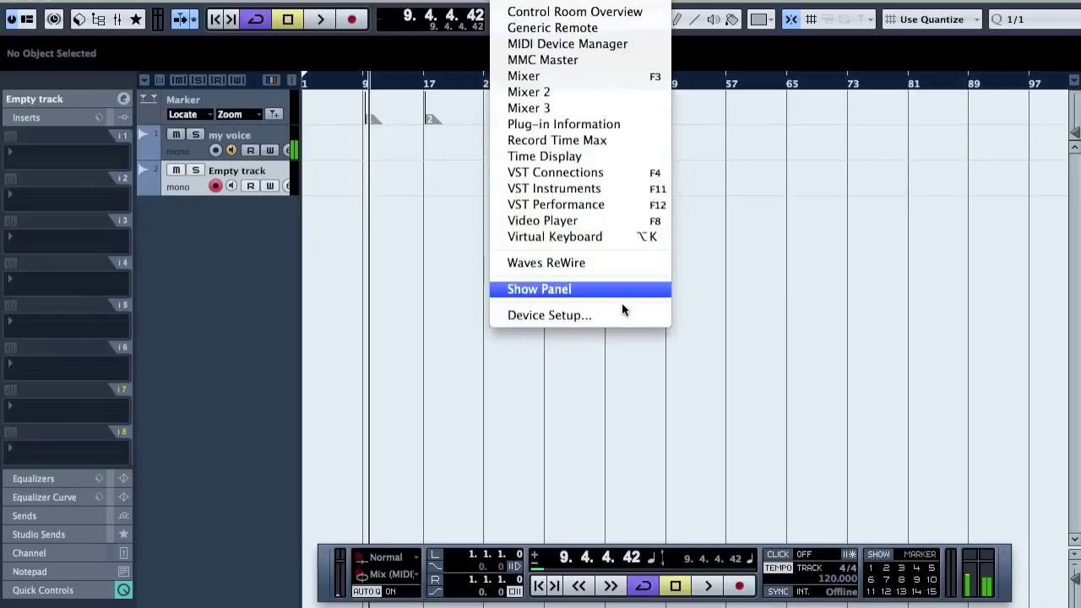
# Set Pad 1's Flags to Toggle, close Device Setup, and test muting Empty track.
pyautogui.click(603, 318)
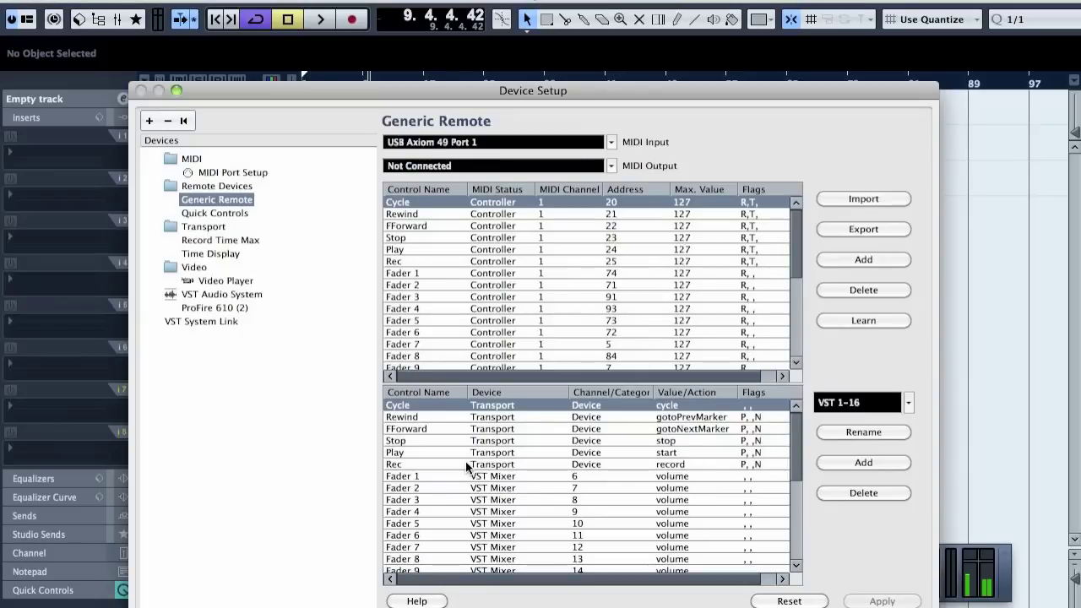
pyautogui.scroll(-10, 426, 480)
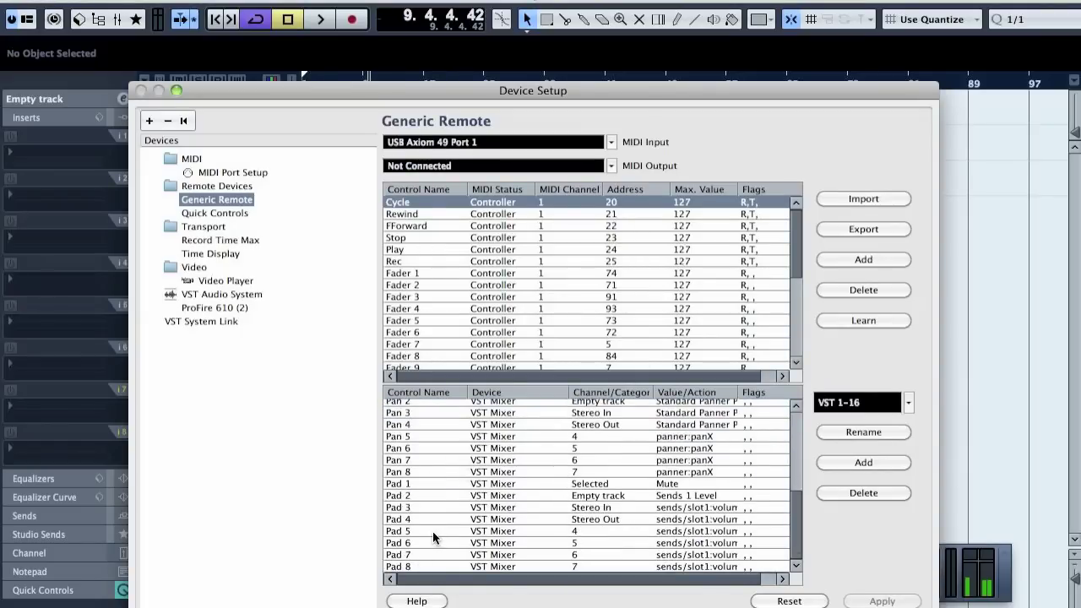
pyautogui.click(414, 483)
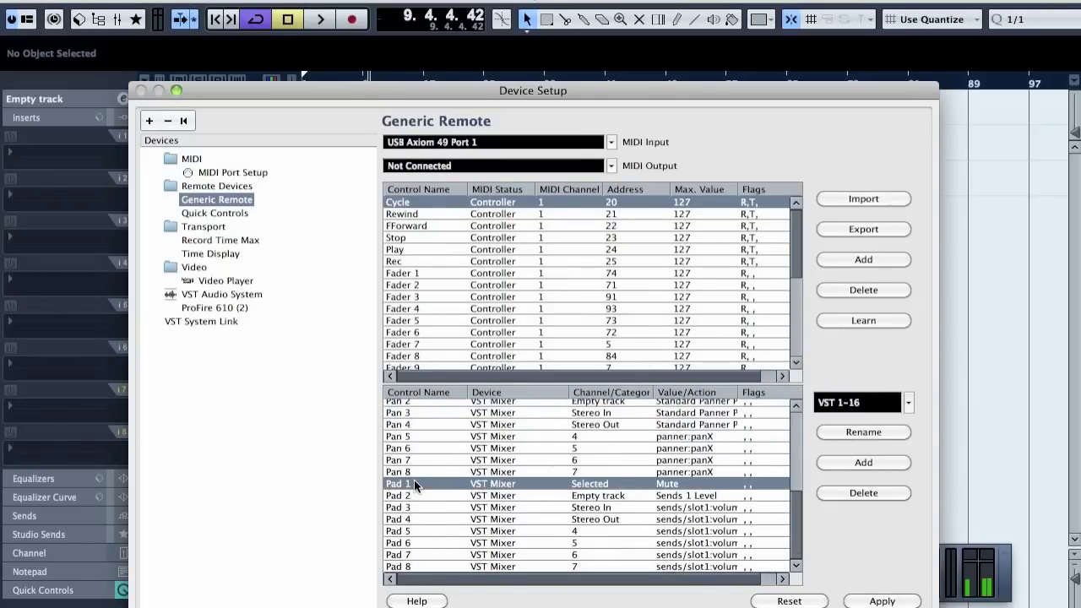
pyautogui.click(758, 489)
pyautogui.click(775, 494)
pyautogui.press('Return')
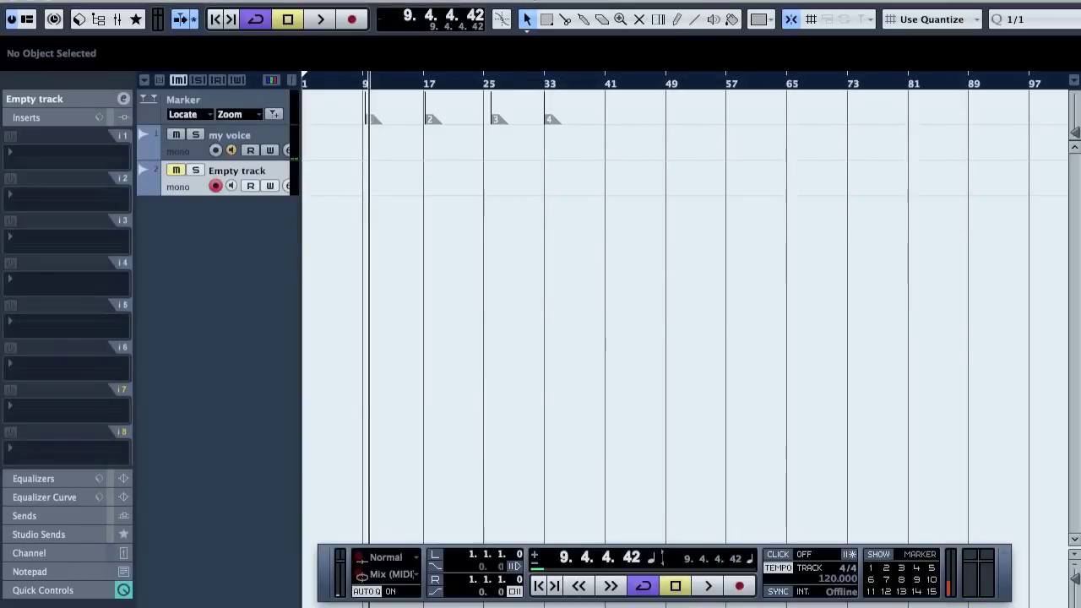
pyautogui.press('m')
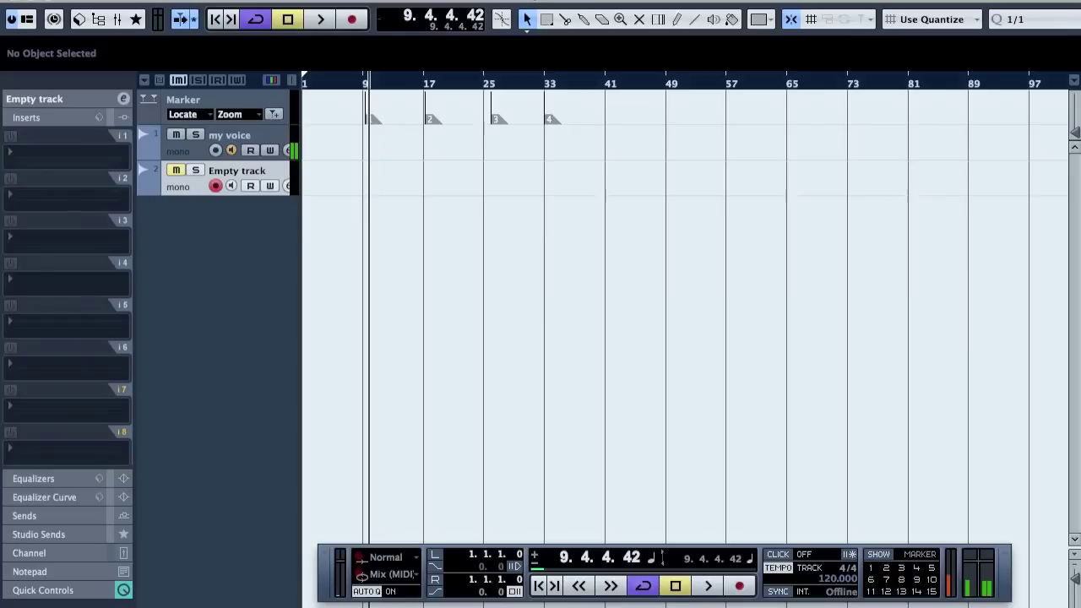
pyautogui.click(515, 0)
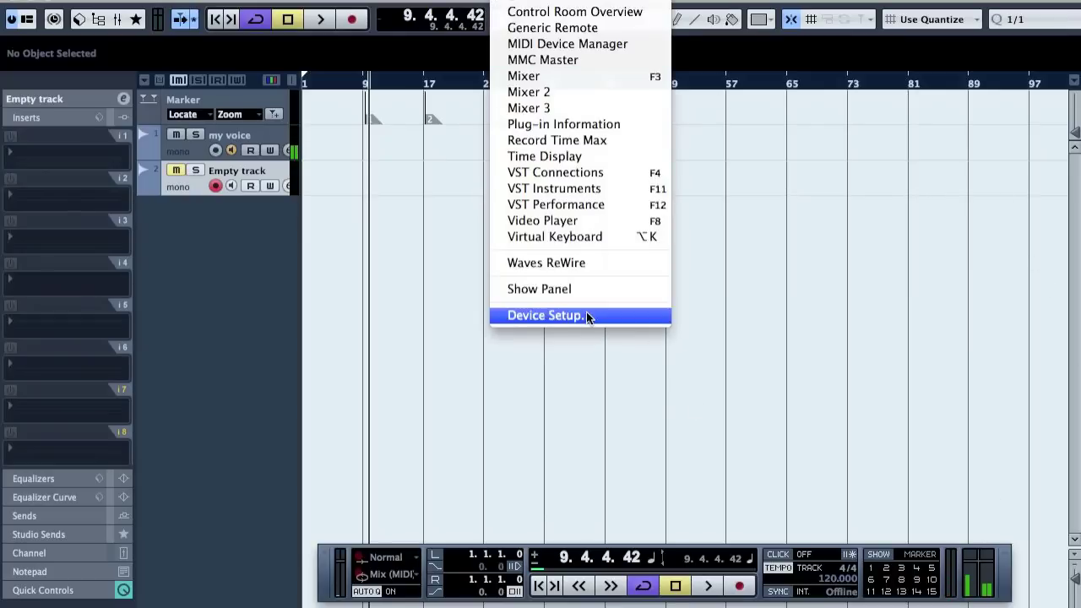
# Reopen Device Setup and set the Cycle mapping's Flags to Push Button.
pyautogui.click(640, 321)
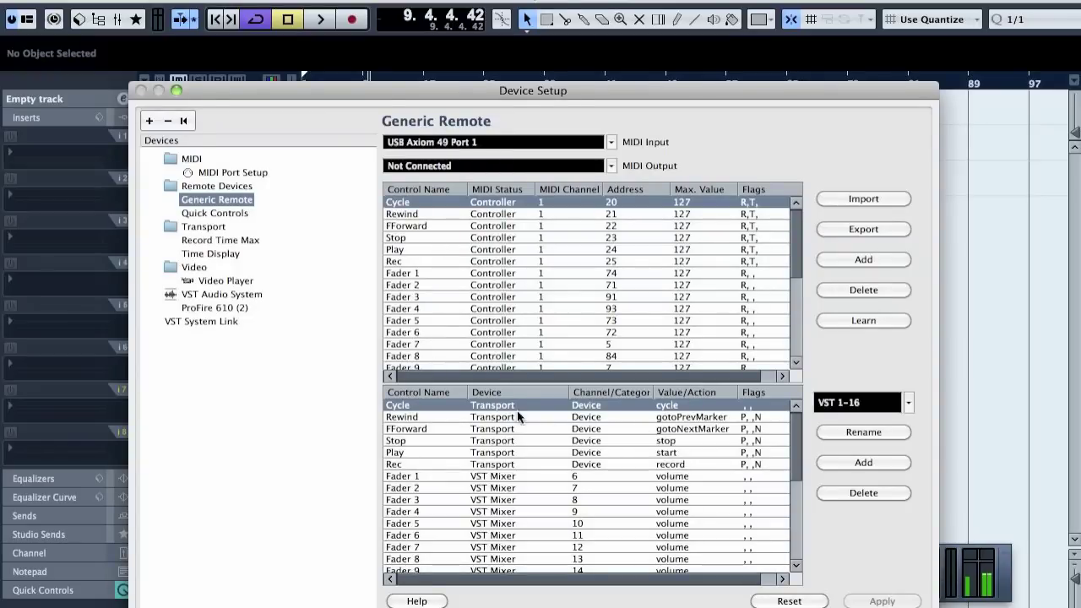
pyautogui.click(750, 406)
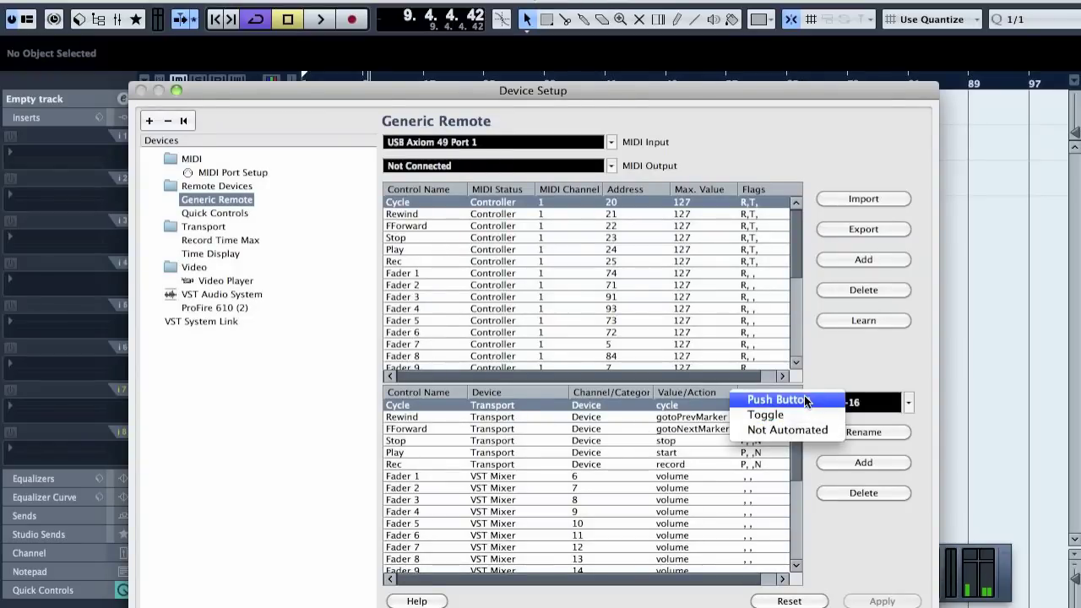
pyautogui.click(805, 400)
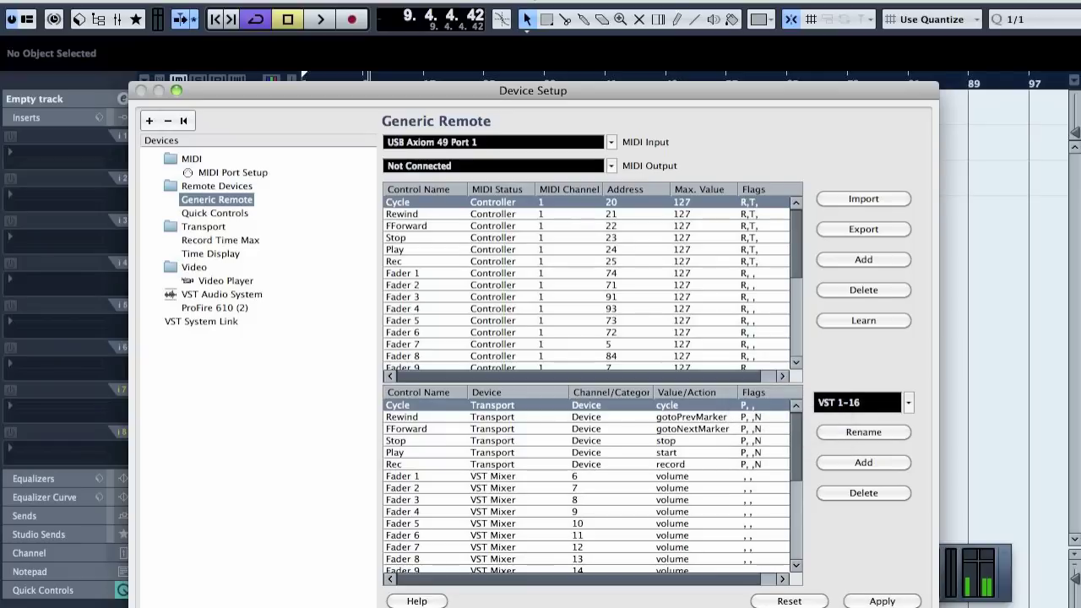
# Close Device Setup and confirm that cycle mode switches off and back on.
pyautogui.press('Return')
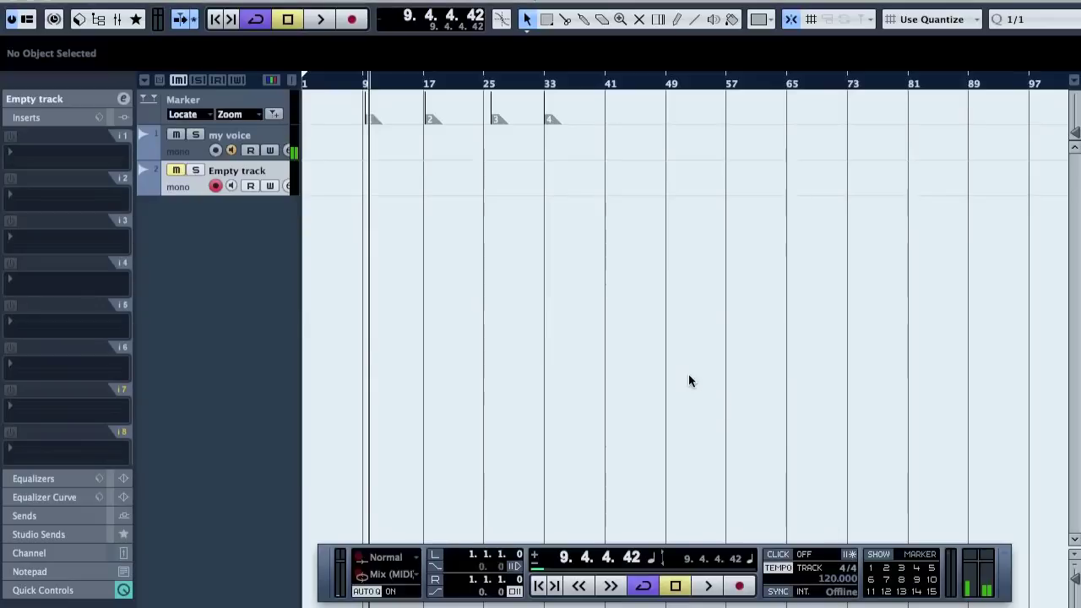
pyautogui.click(646, 585)
pyautogui.click(647, 585)
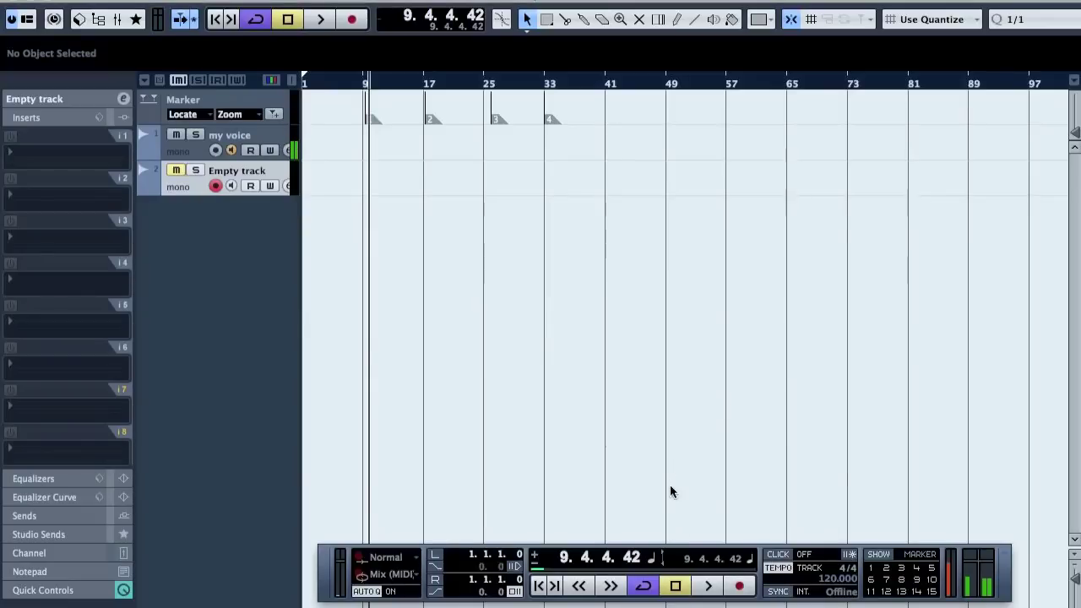
# Give the Cycle mapping the Toggle and Not Automated flags in Device Setup.
pyautogui.click(507, 2)
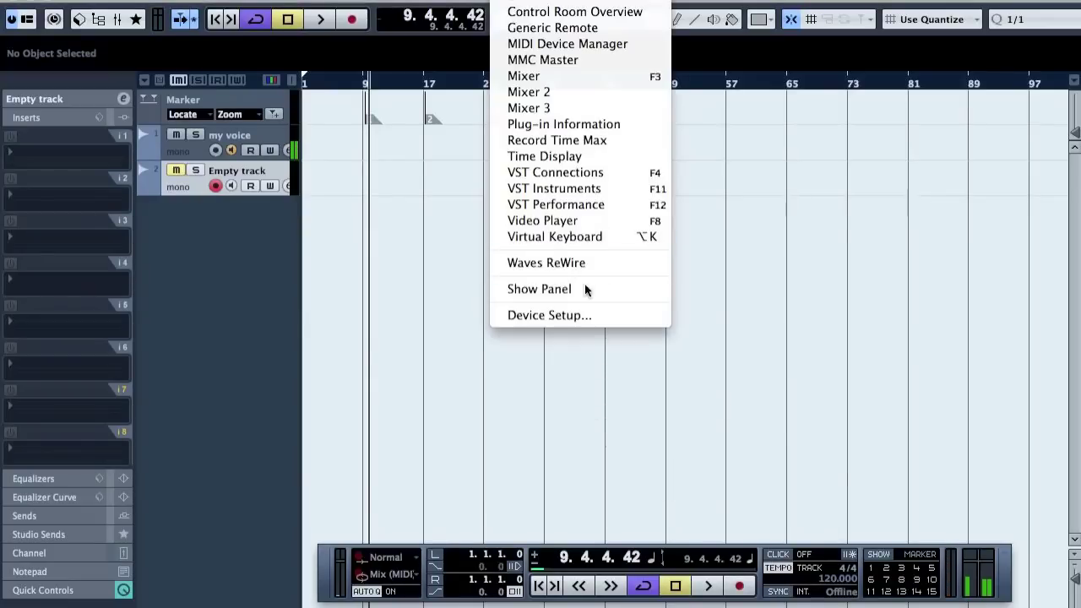
pyautogui.click(584, 315)
pyautogui.click(775, 412)
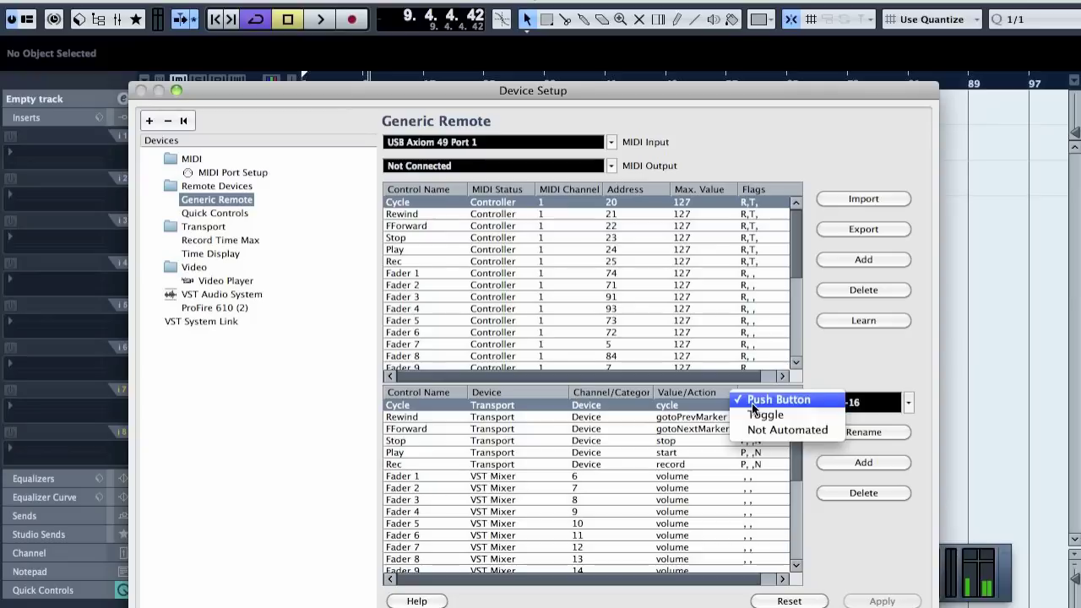
pyautogui.click(772, 414)
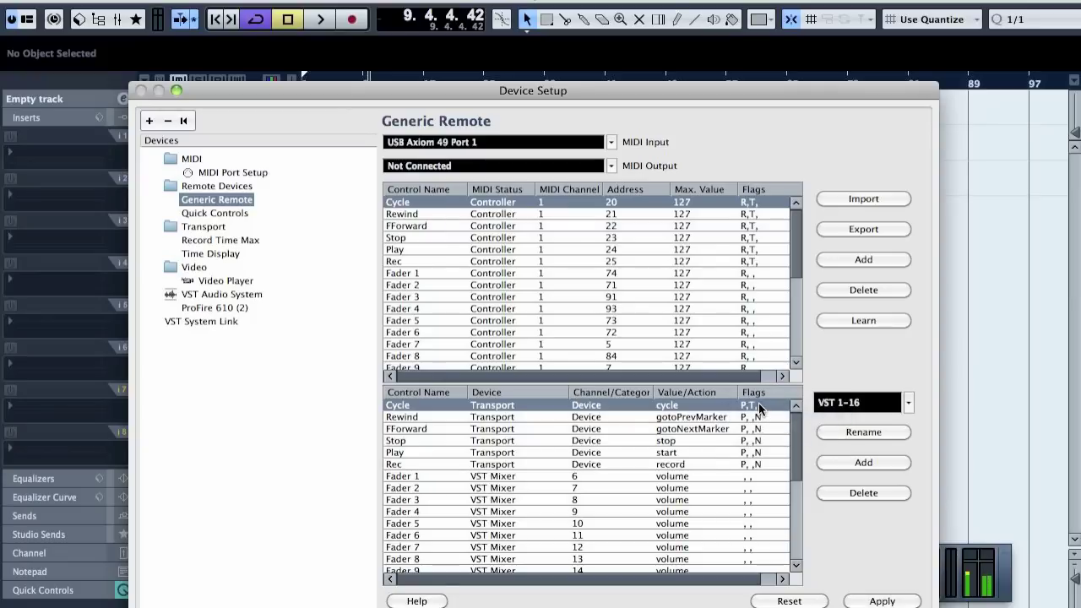
pyautogui.click(759, 409)
pyautogui.click(774, 429)
pyautogui.press('Return')
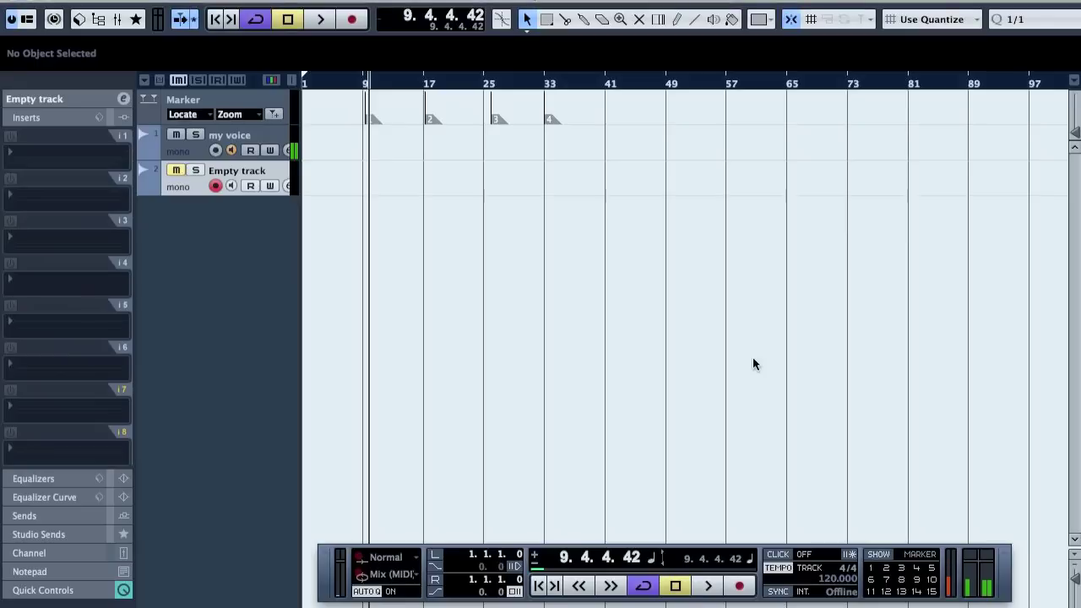
pyautogui.click(515, 0)
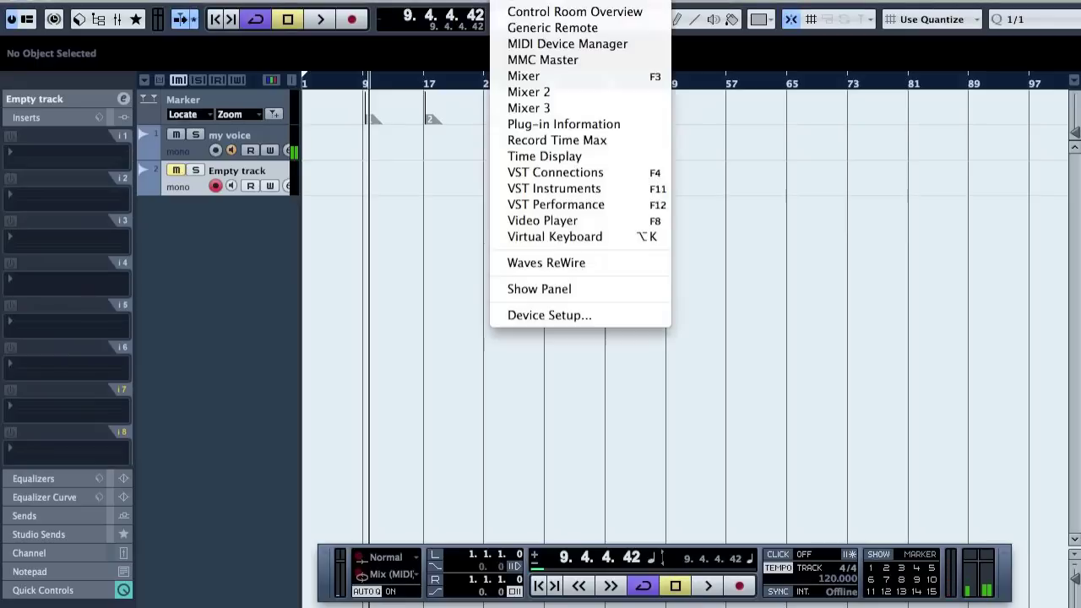
# Reopen Device Setup and check the Rec mapping's flags without changing them.
pyautogui.click(591, 319)
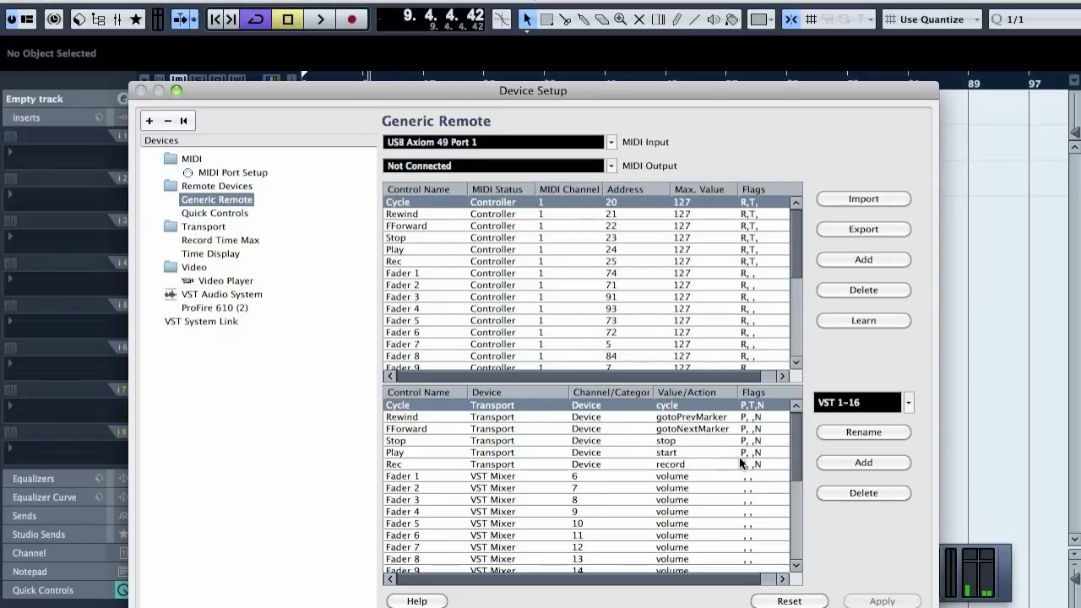
pyautogui.click(413, 465)
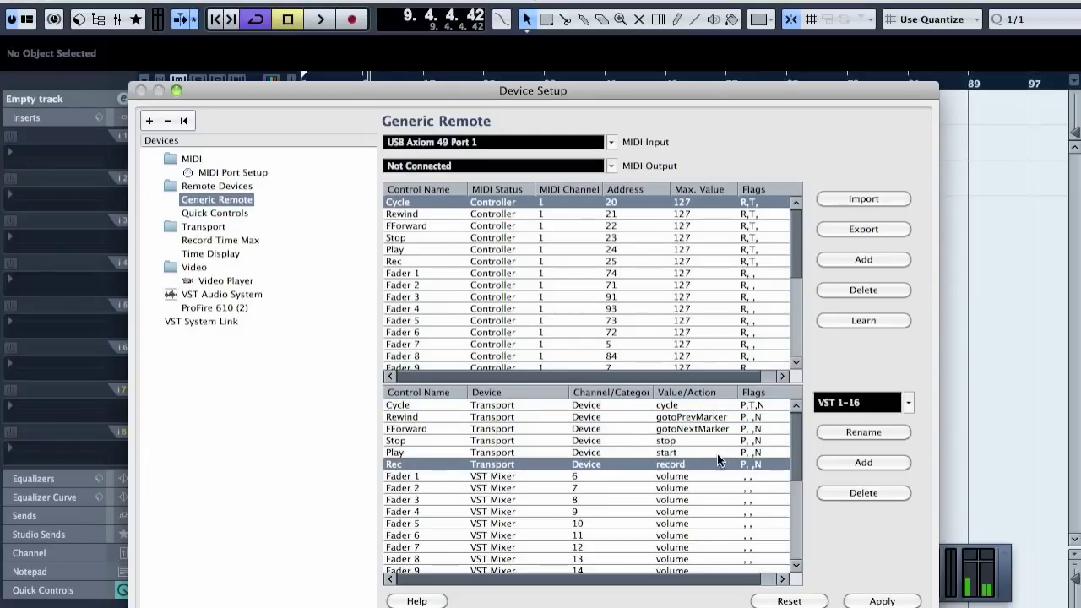
pyautogui.click(769, 464)
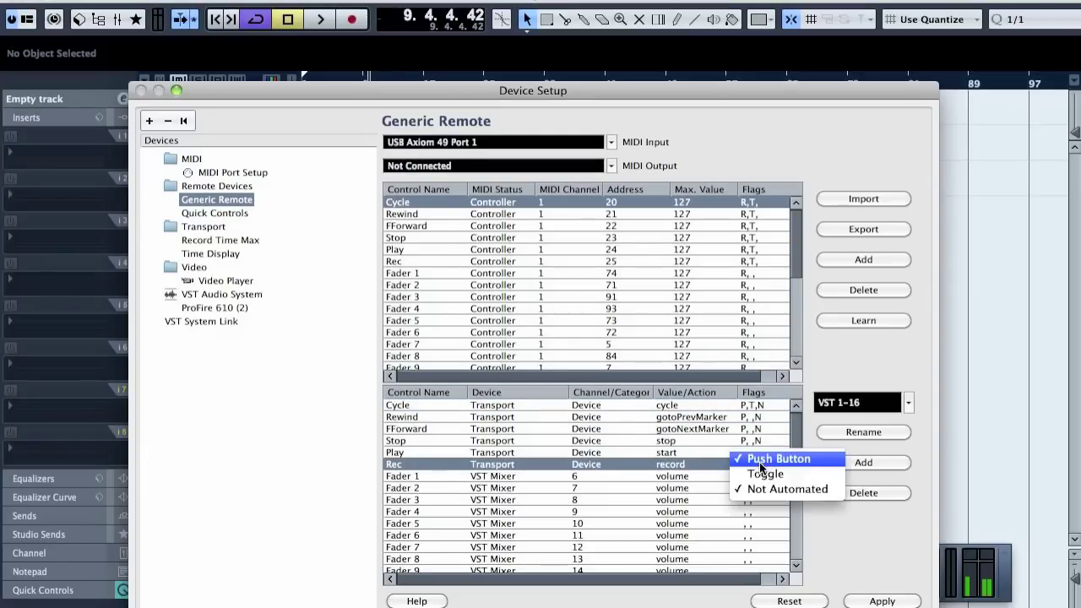
pyautogui.click(858, 532)
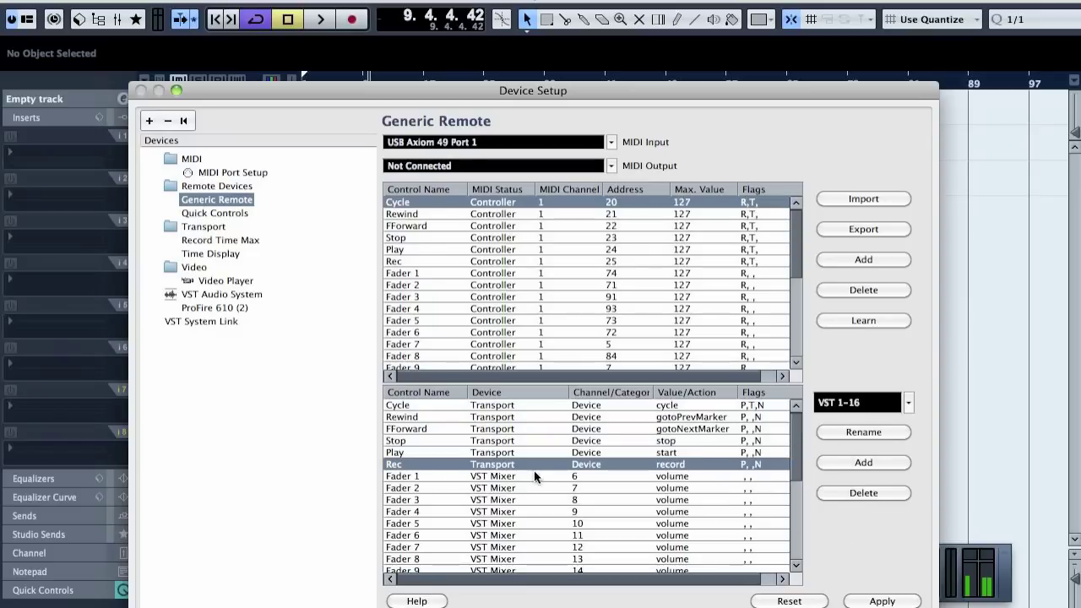
# Select the Stop mapping row and set its Device to Command.
pyautogui.click(410, 454)
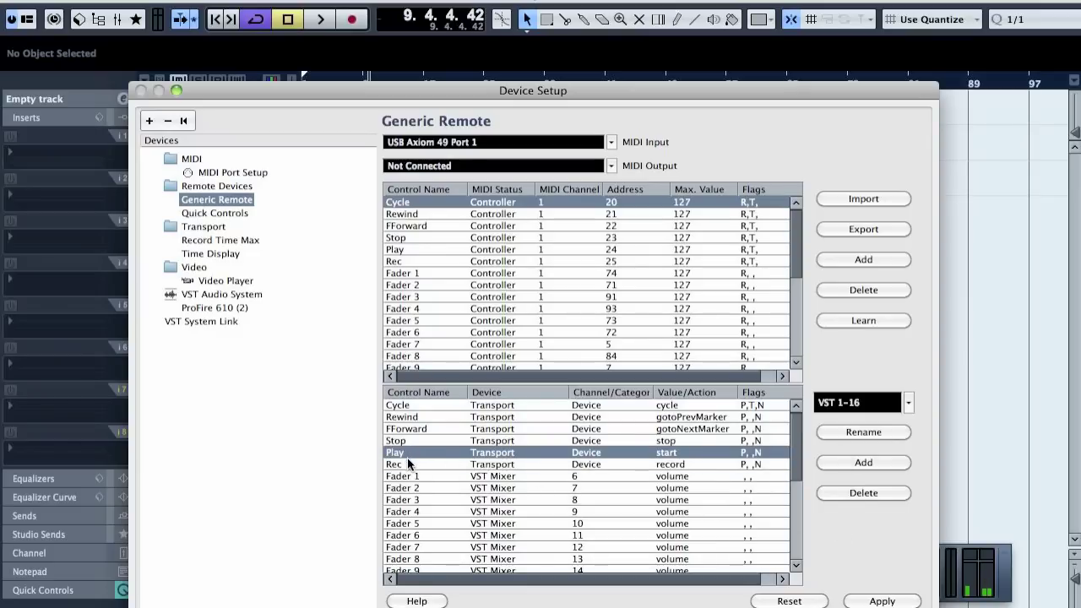
pyautogui.click(409, 440)
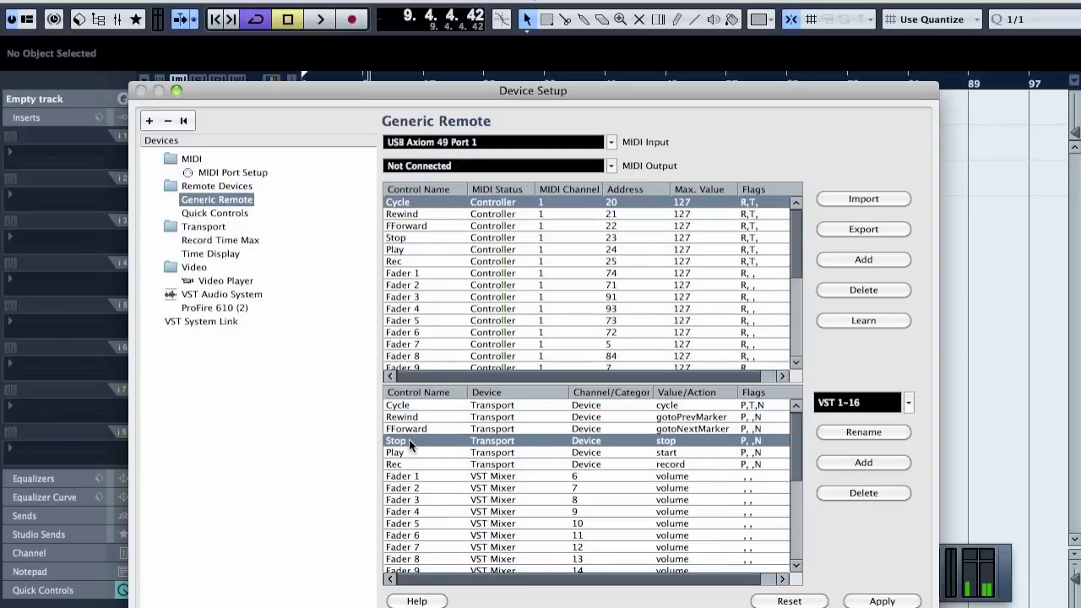
pyautogui.click(596, 441)
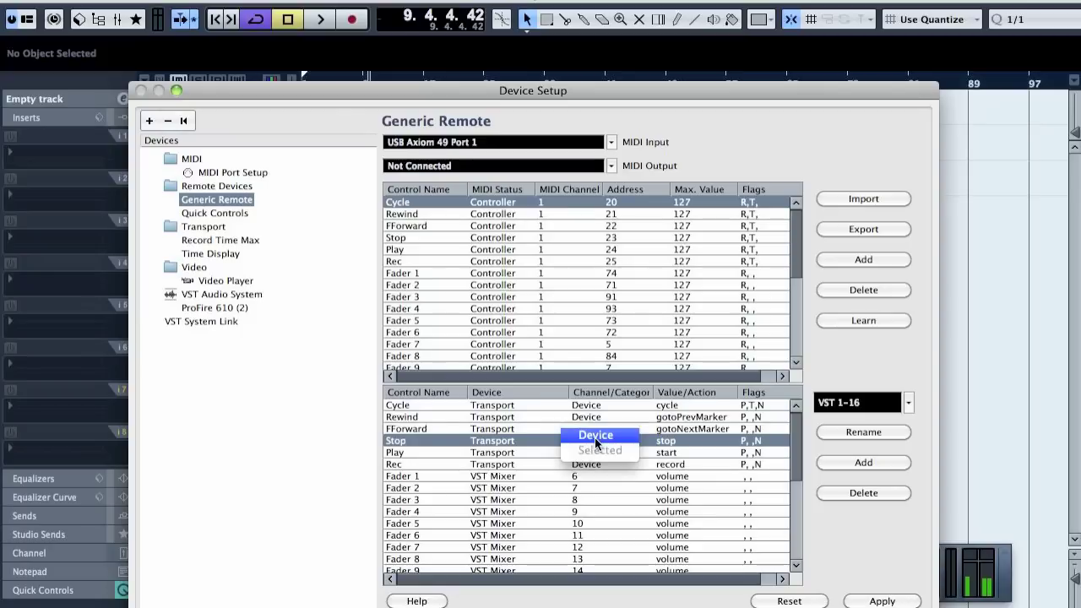
pyautogui.click(644, 452)
pyautogui.click(507, 440)
pyautogui.click(545, 453)
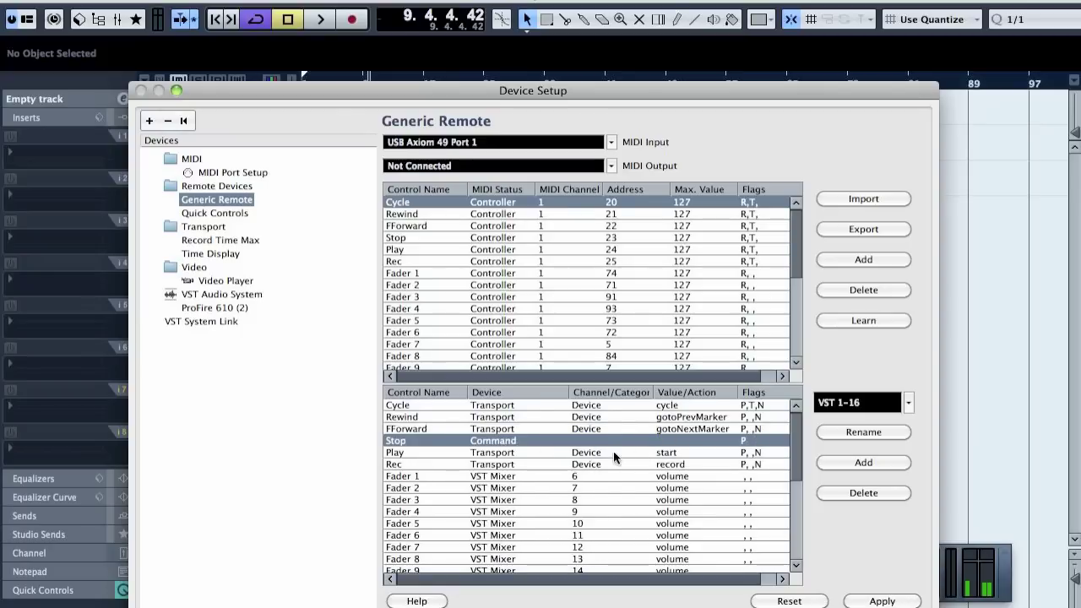
# Set Stop's category to Edit and its action to Delete.
pyautogui.click(595, 443)
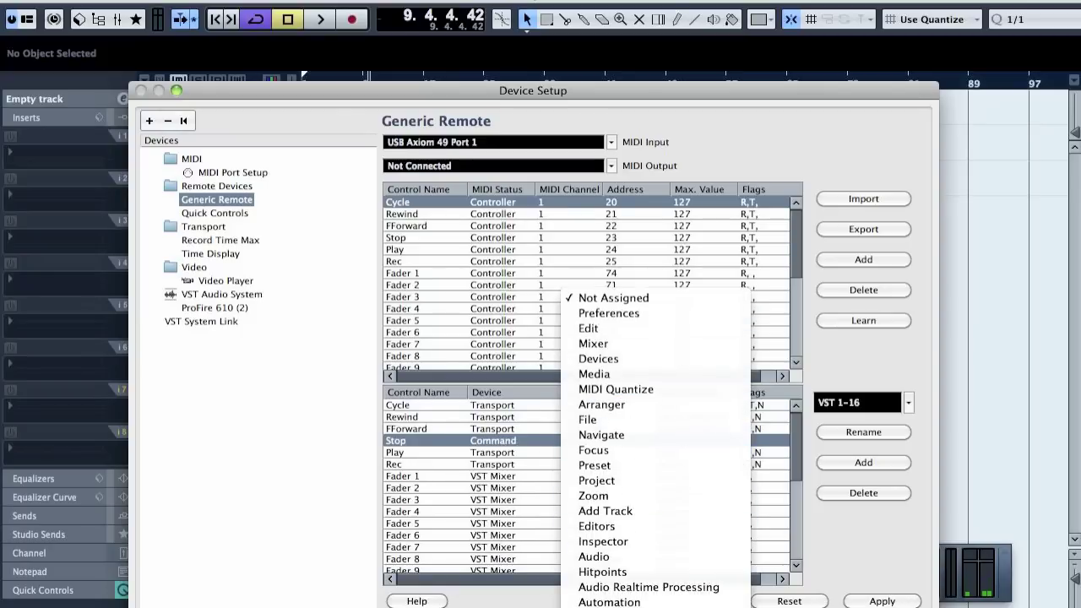
pyautogui.click(625, 585)
pyautogui.click(424, 453)
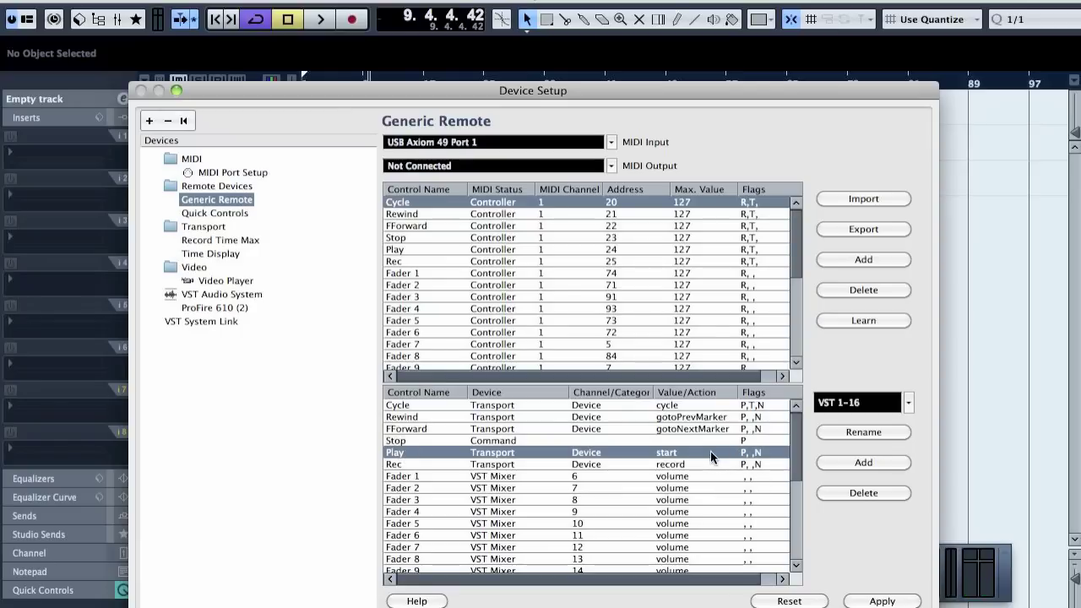
pyautogui.click(594, 442)
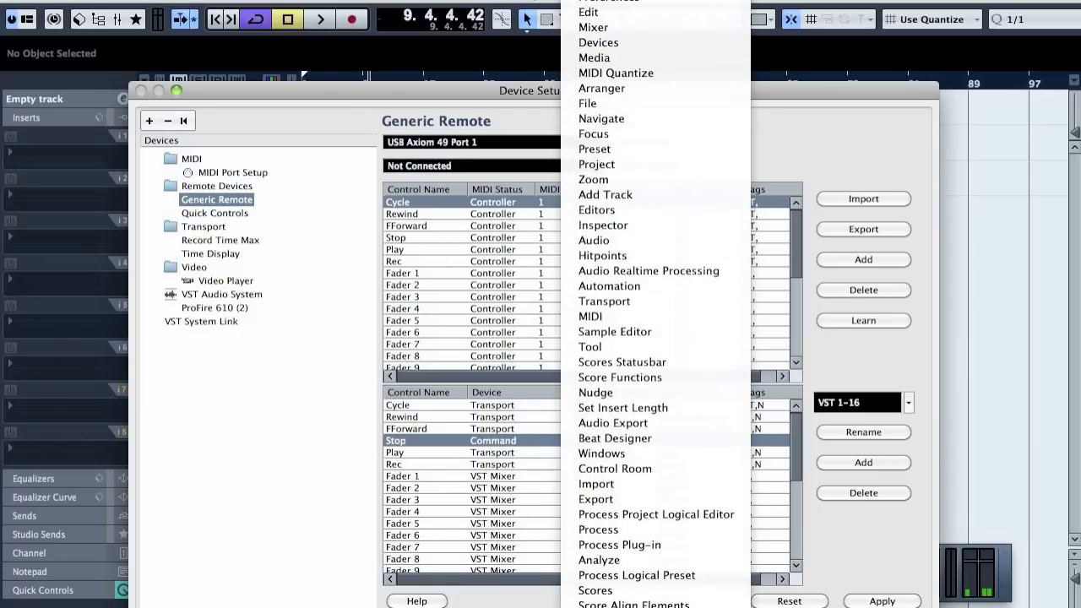
pyautogui.click(619, 10)
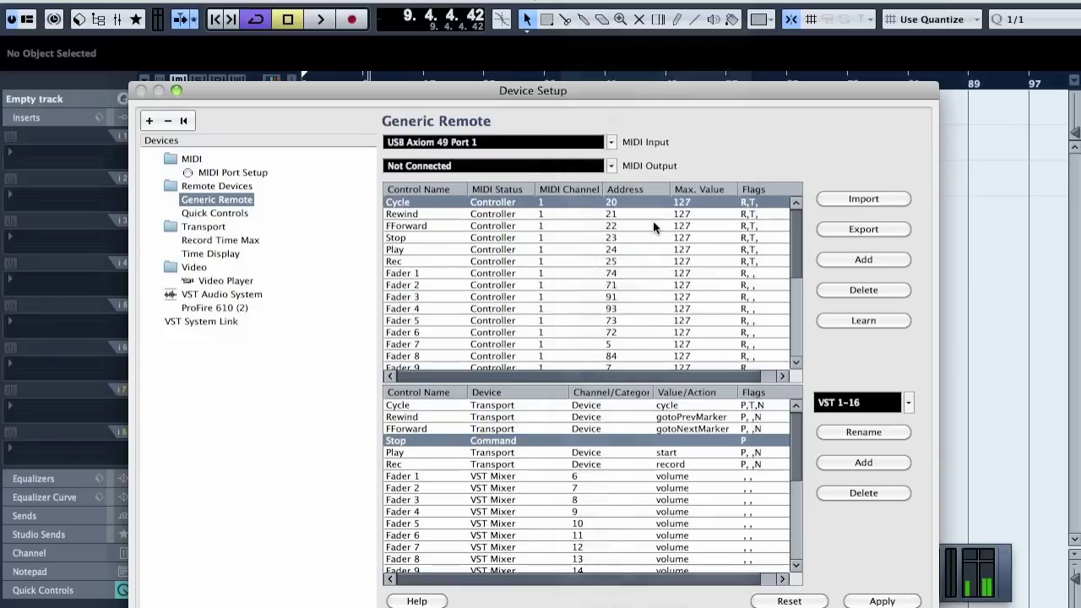
pyautogui.click(670, 439)
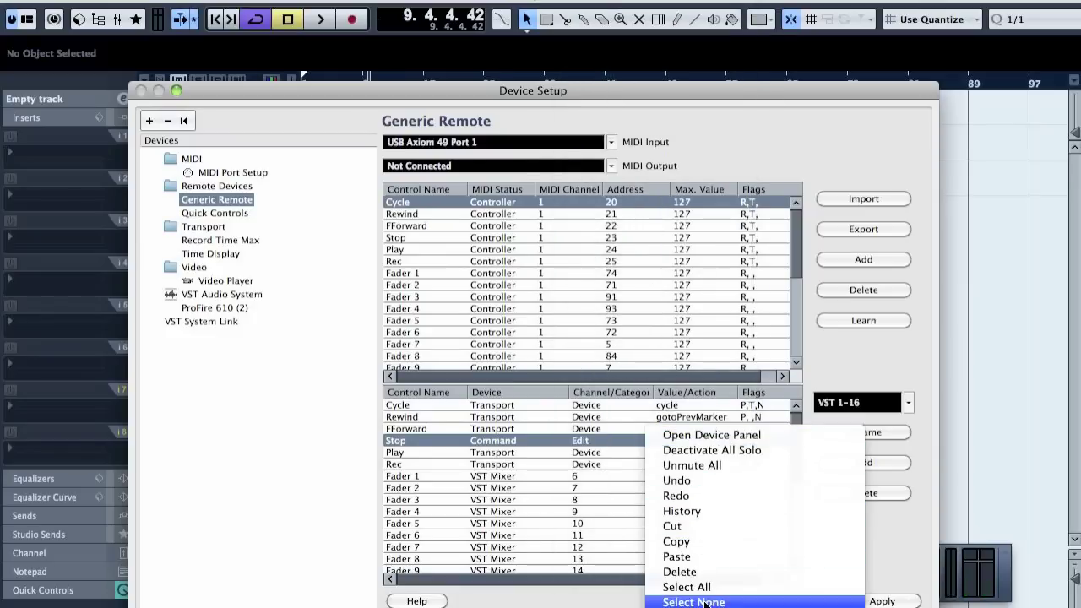
pyautogui.click(701, 572)
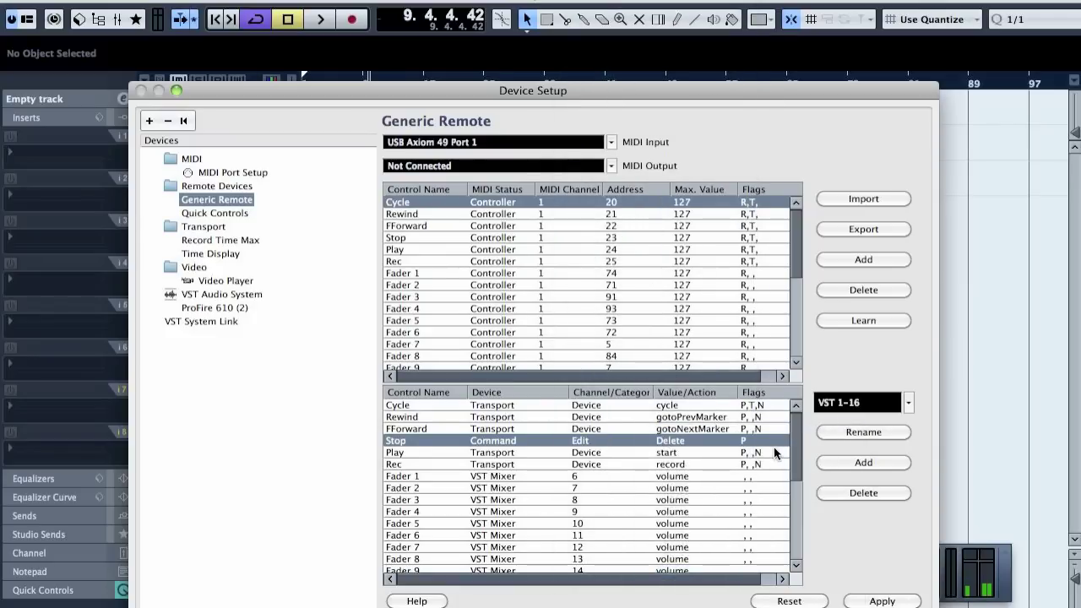
pyautogui.press('Return')
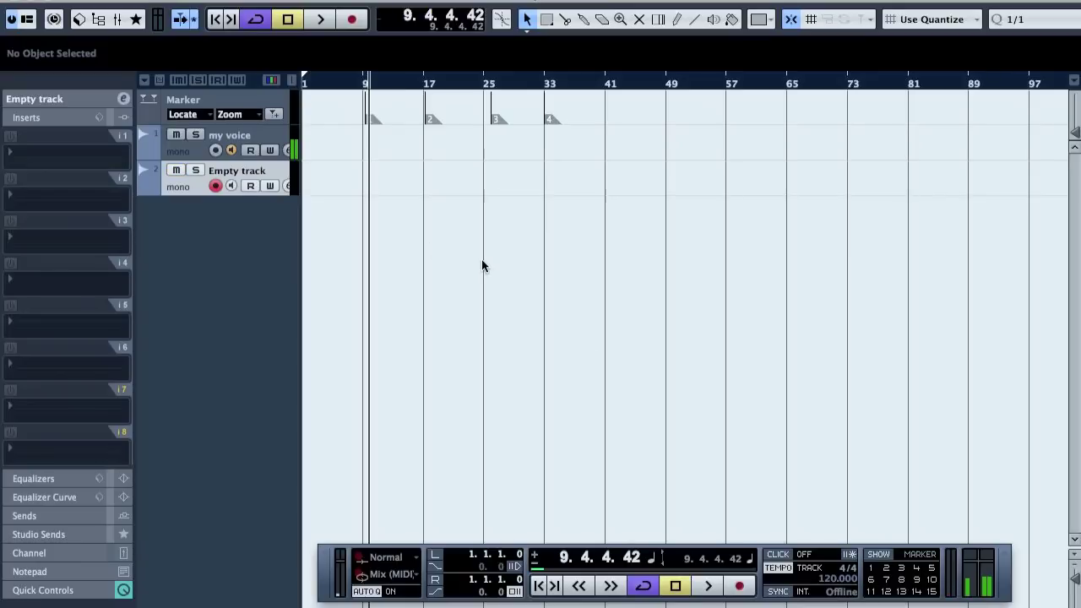
pyautogui.press('KP_Multiply')
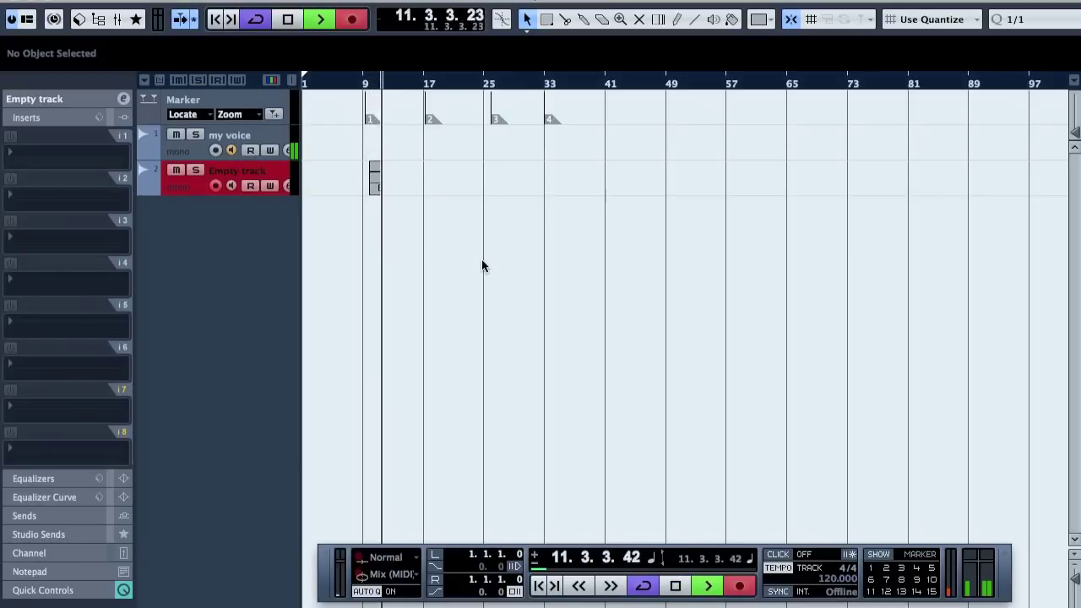
pyautogui.click(286, 21)
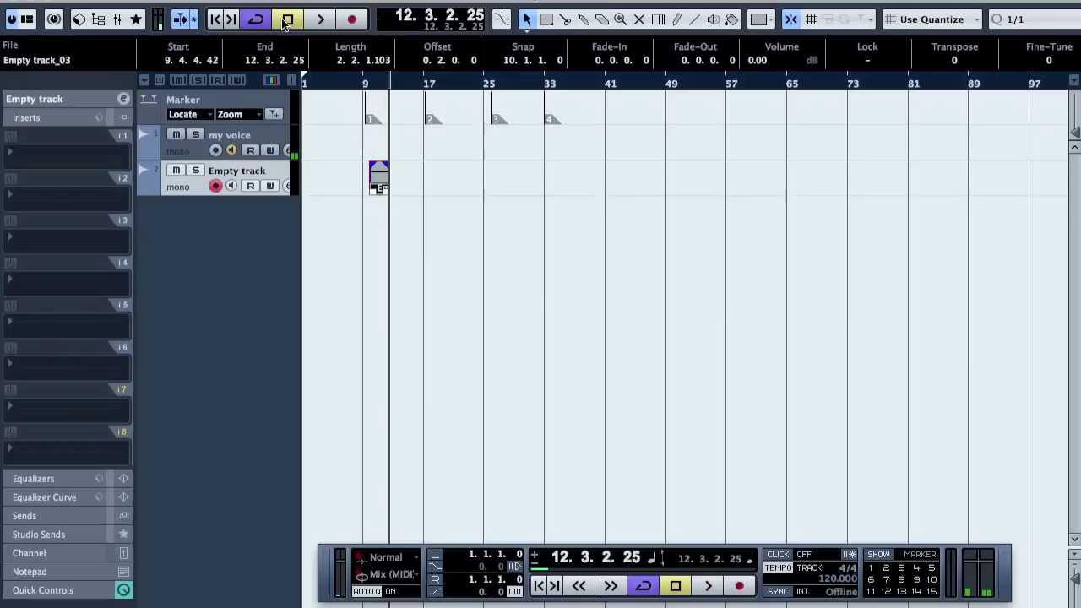
pyautogui.click(574, 0)
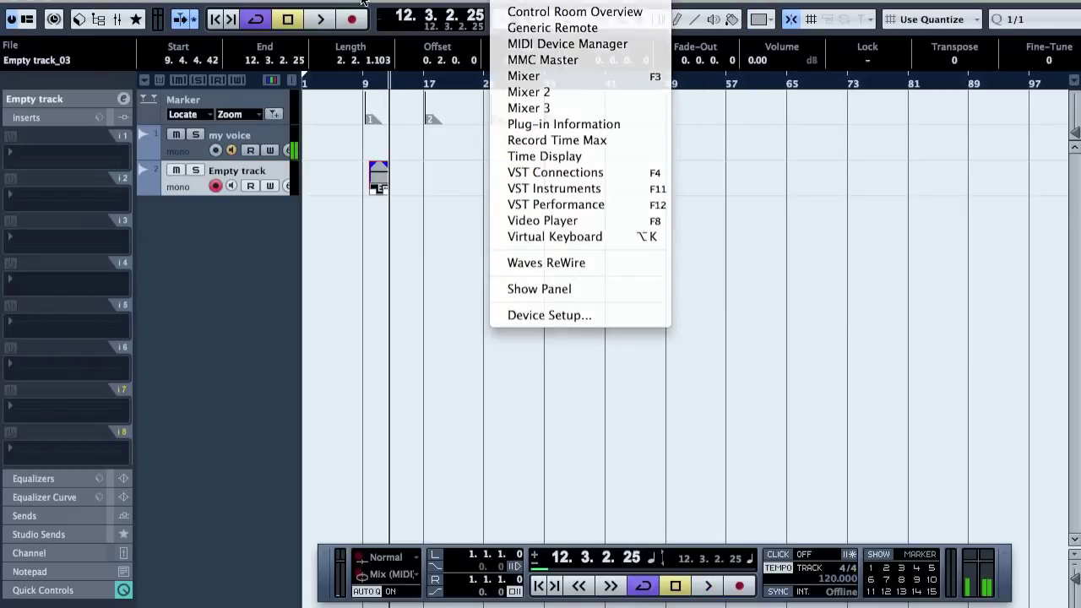
pyautogui.click(359, 11)
pyautogui.click(354, 15)
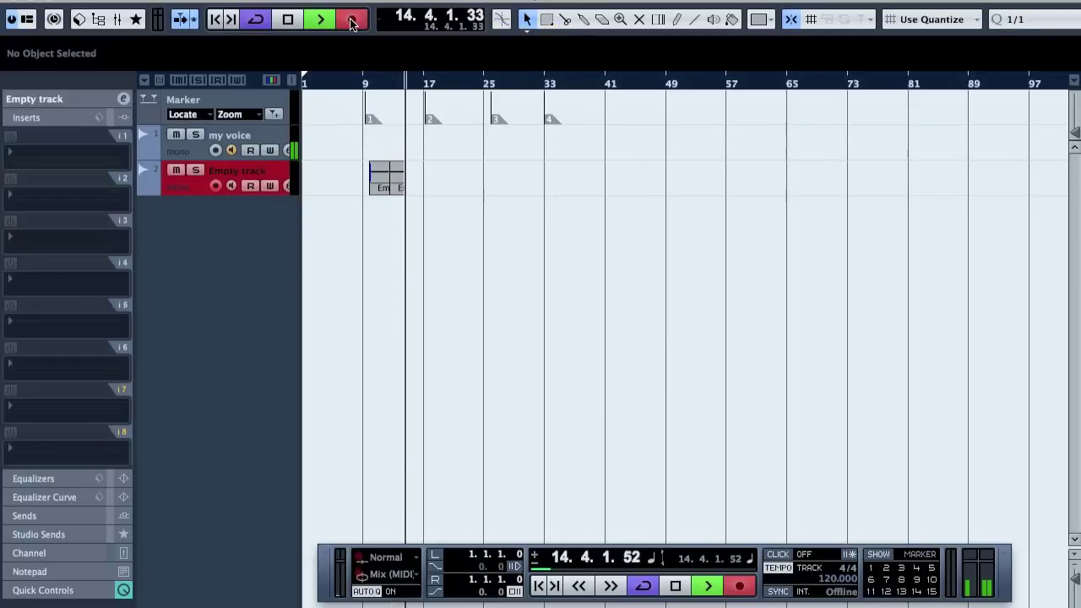
pyautogui.click(352, 20)
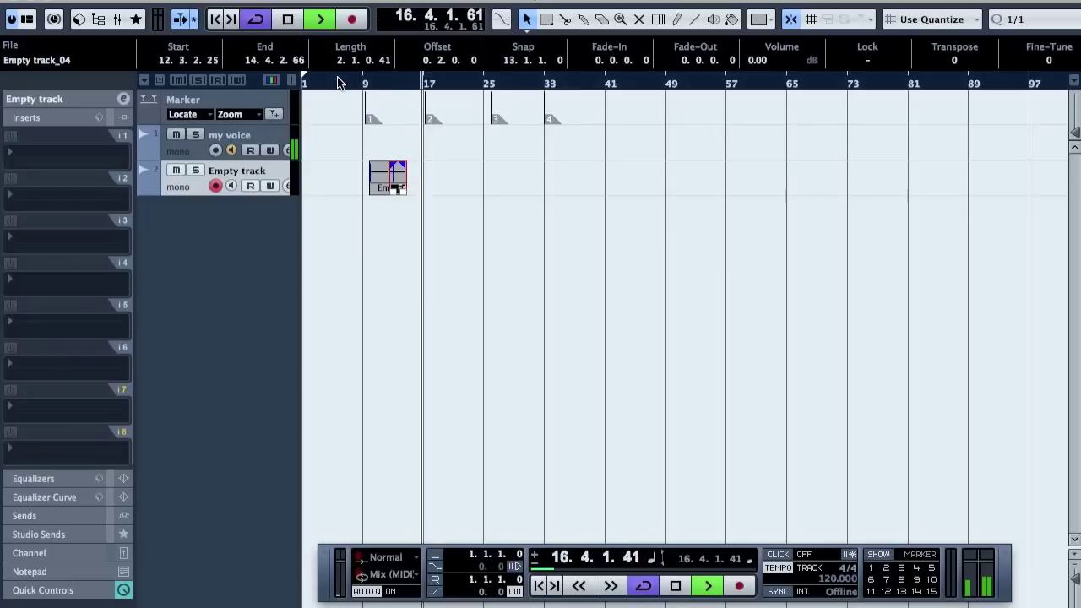
pyautogui.click(292, 23)
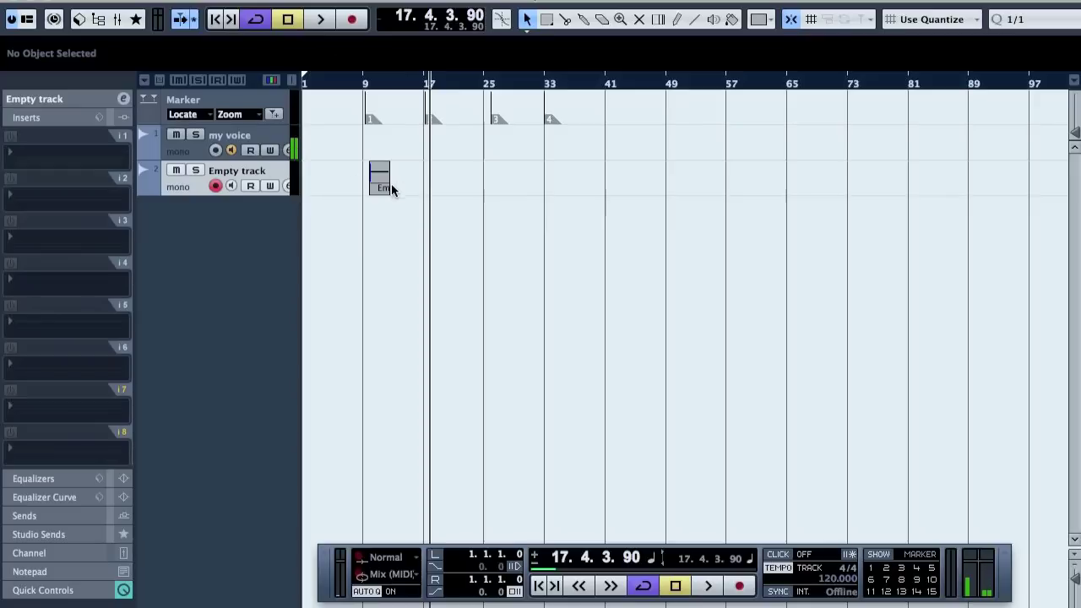
pyautogui.moveTo(350, 146); pyautogui.dragTo(422, 201)
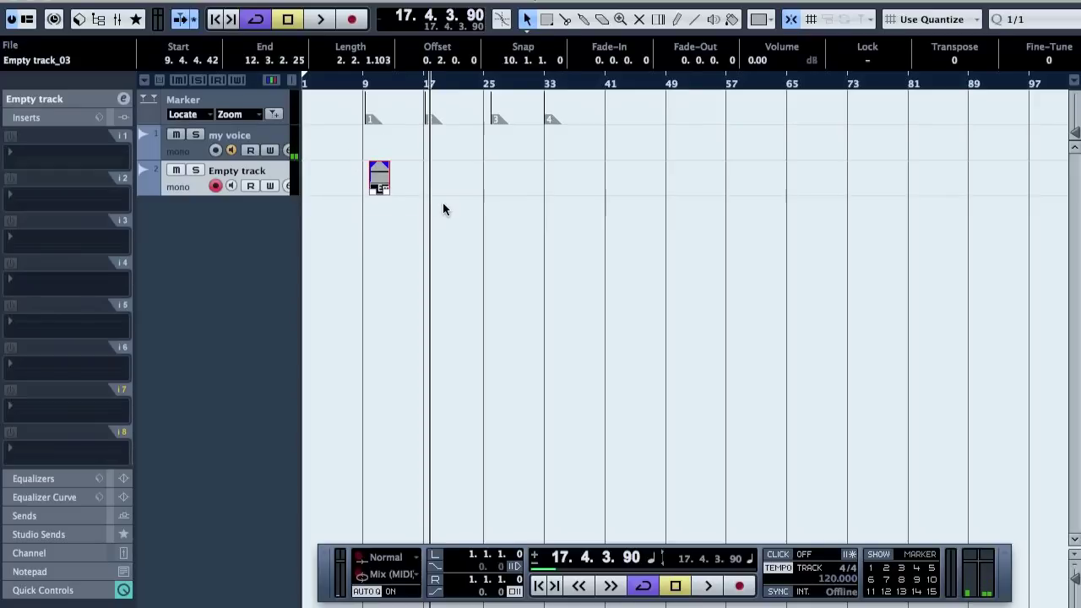
pyautogui.press('Delete')
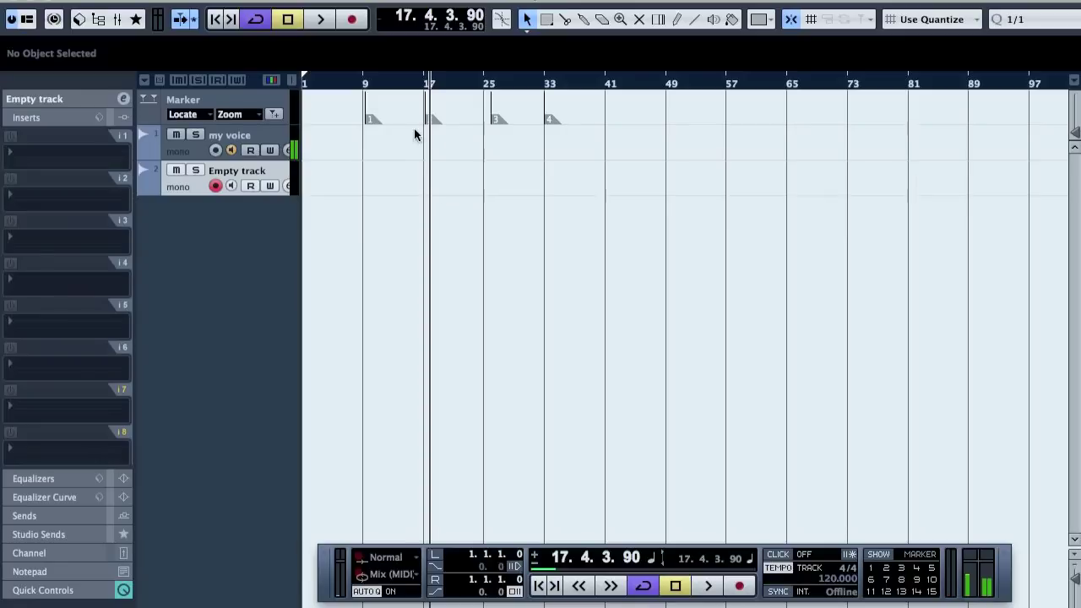
# Open the Empty track's channel settings and the Generic Remote device setup.
pyautogui.click(81, 102)
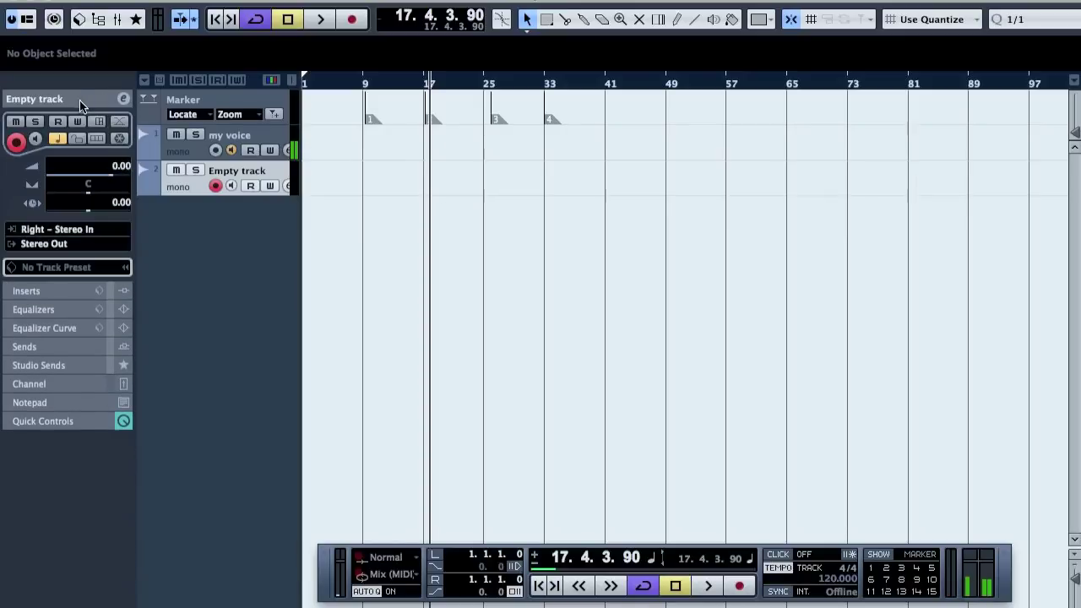
pyautogui.click(124, 99)
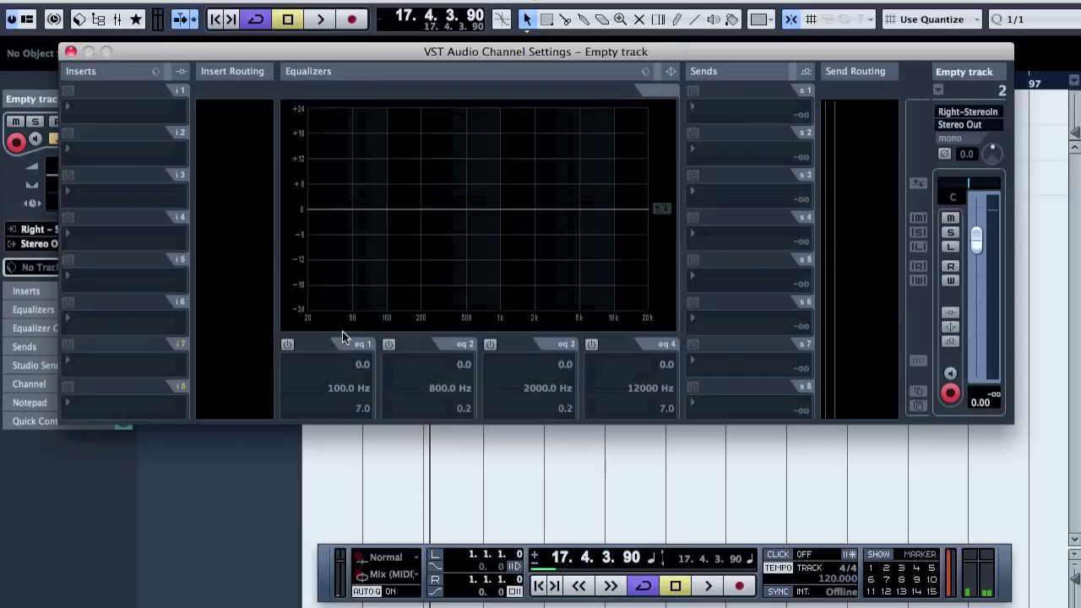
pyautogui.click(507, 2)
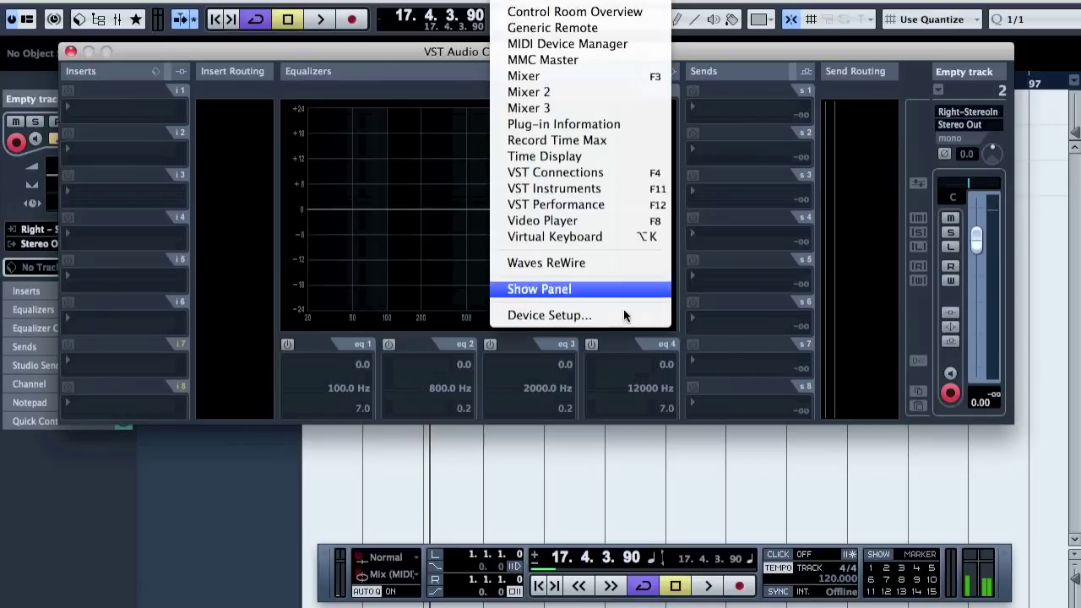
pyautogui.click(611, 315)
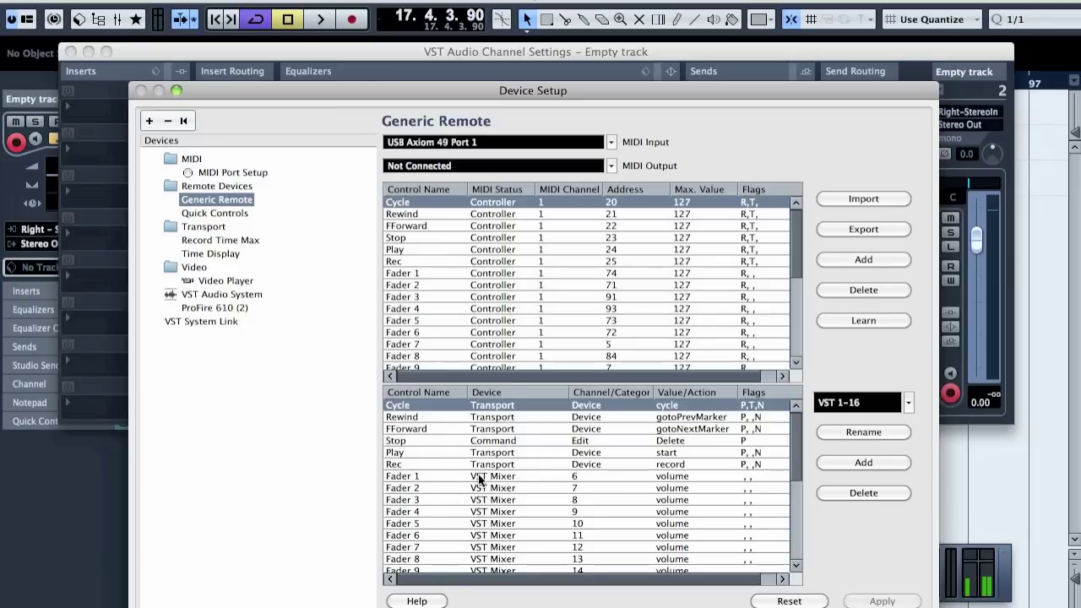
# Map Fader 1 to the selected track's EQ1 gain.
pyautogui.click(577, 476)
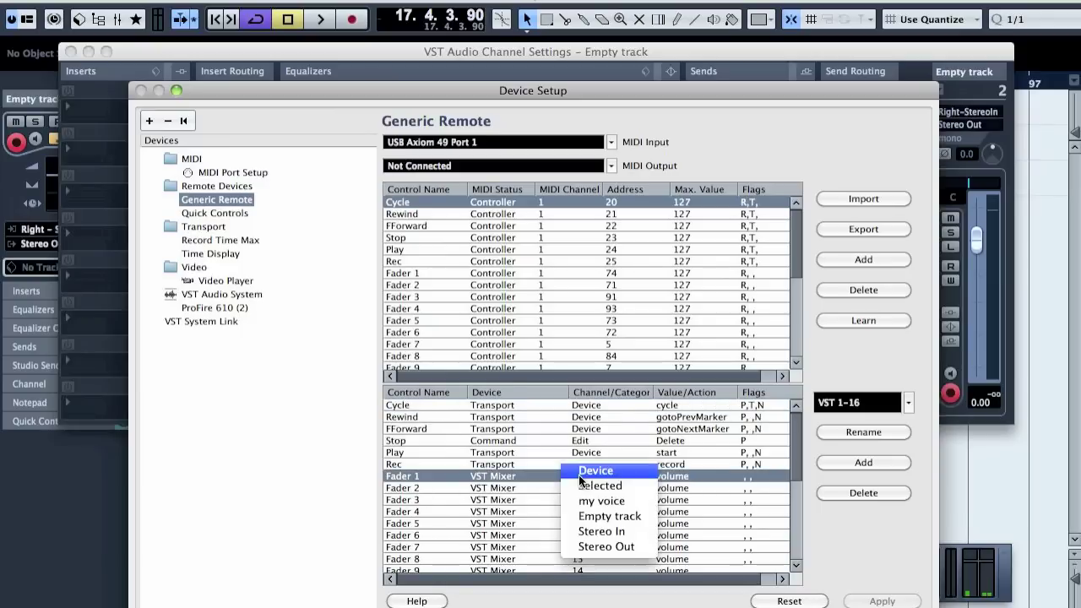
pyautogui.click(620, 488)
pyautogui.click(667, 475)
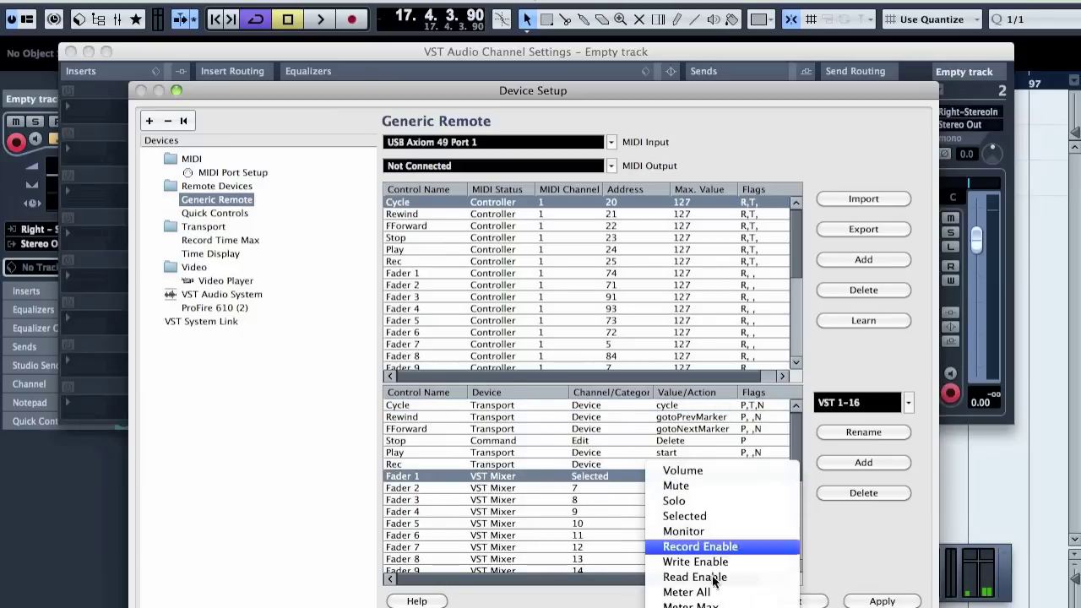
pyautogui.moveTo(711, 499)
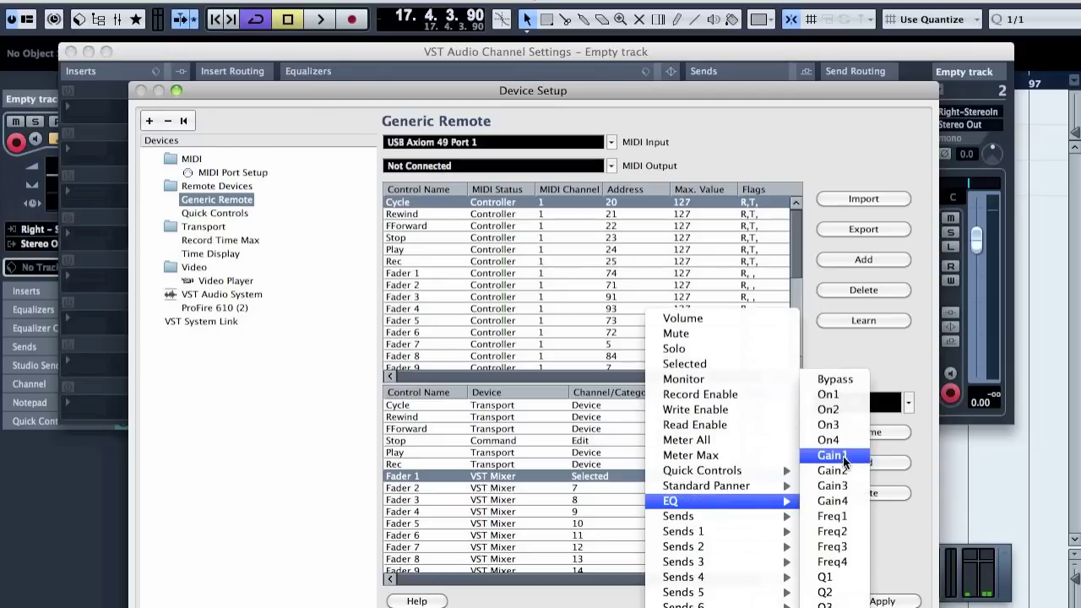
pyautogui.click(870, 456)
# Map Pan 1 to the selected track's EQ1 frequency.
pyautogui.scroll(-3, 597, 486)
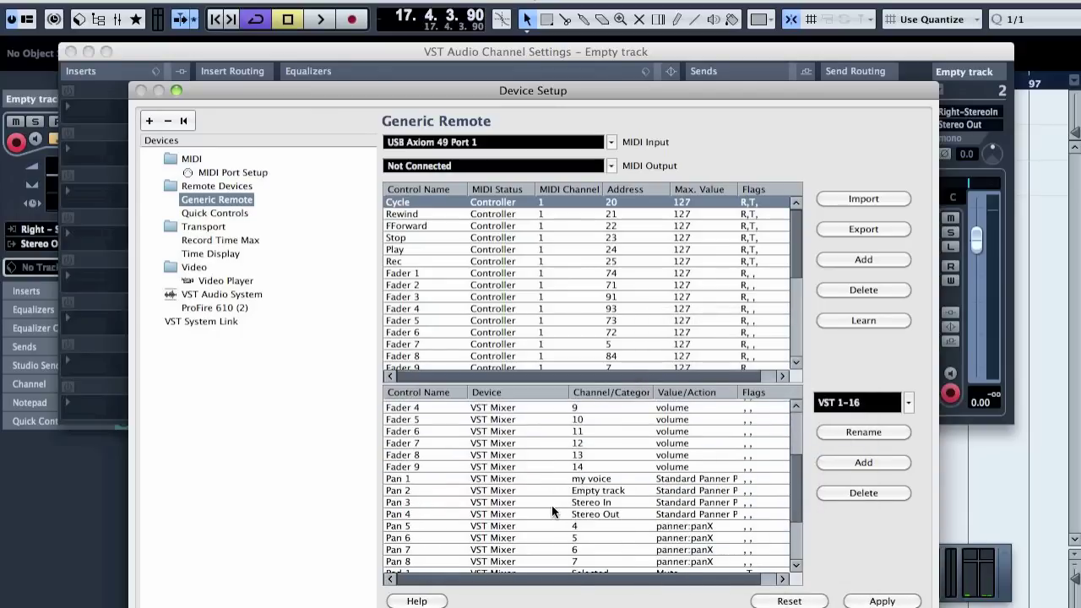
pyautogui.click(601, 479)
pyautogui.click(625, 488)
pyautogui.click(701, 479)
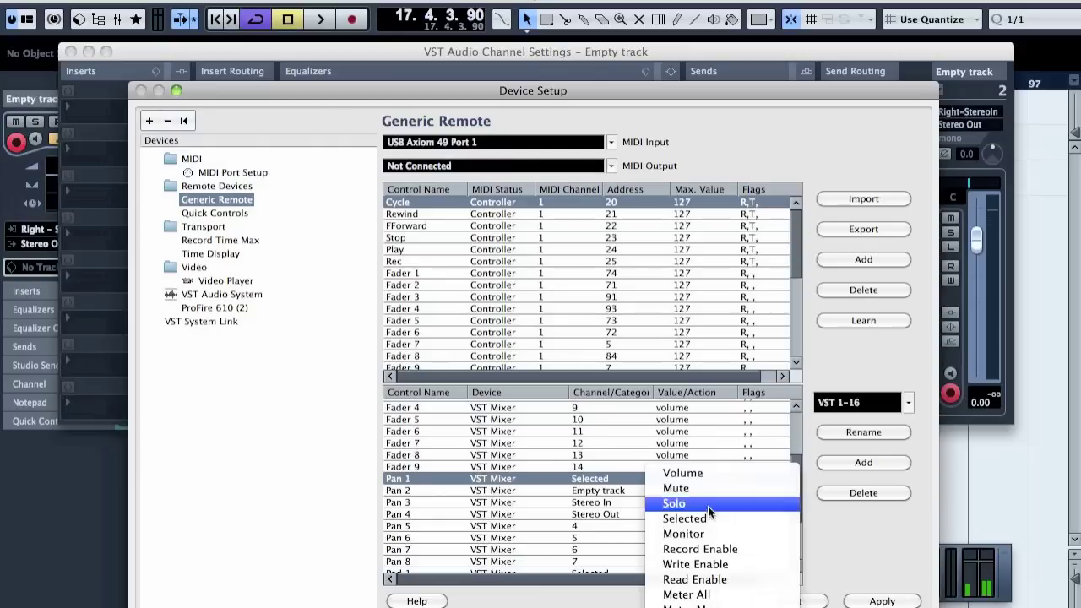
pyautogui.moveTo(708, 509)
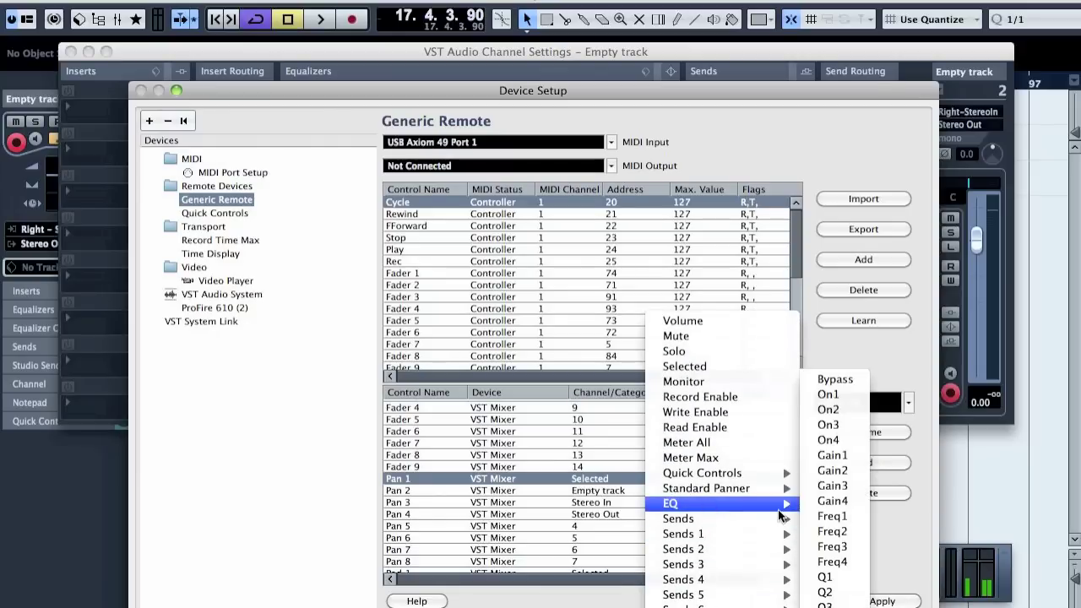
pyautogui.click(836, 516)
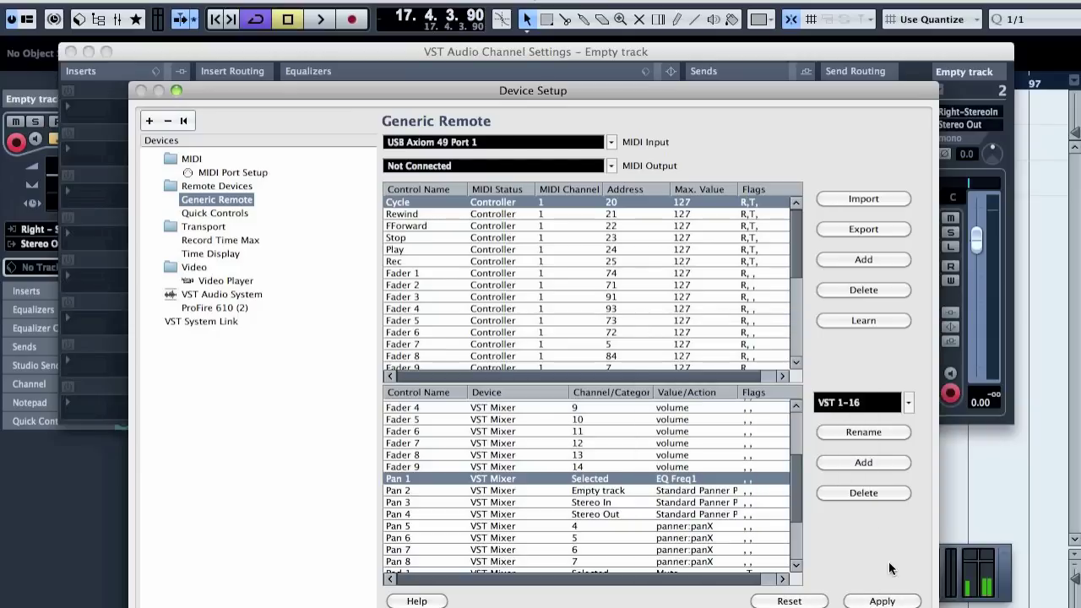
# Map Pan 2 to the selected track's EQ1 Q and confirm the setup.
pyautogui.click(594, 490)
pyautogui.click(617, 499)
pyautogui.click(667, 489)
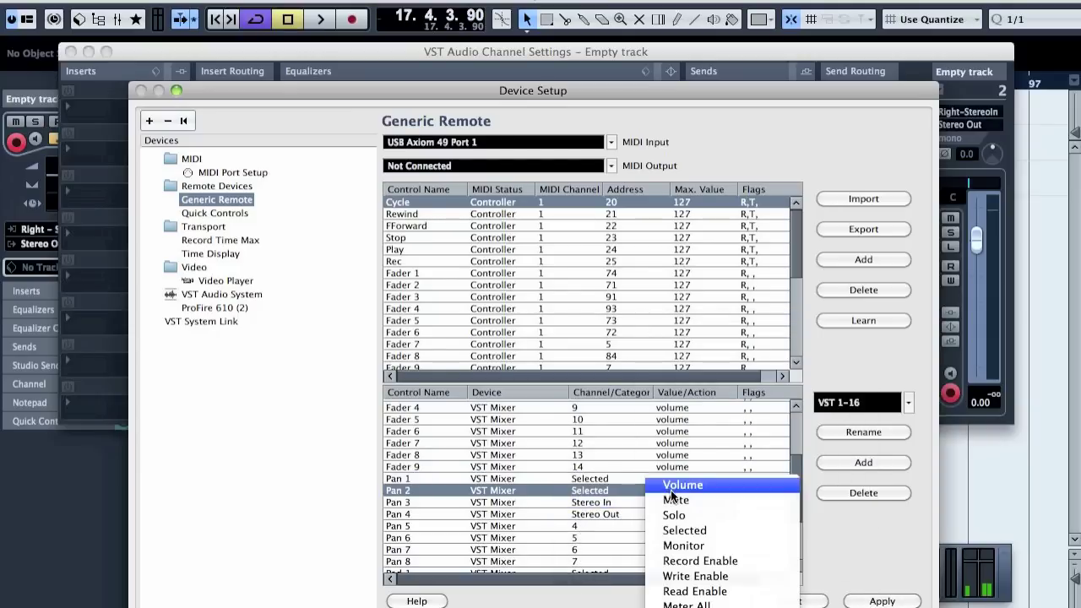
pyautogui.moveTo(728, 548)
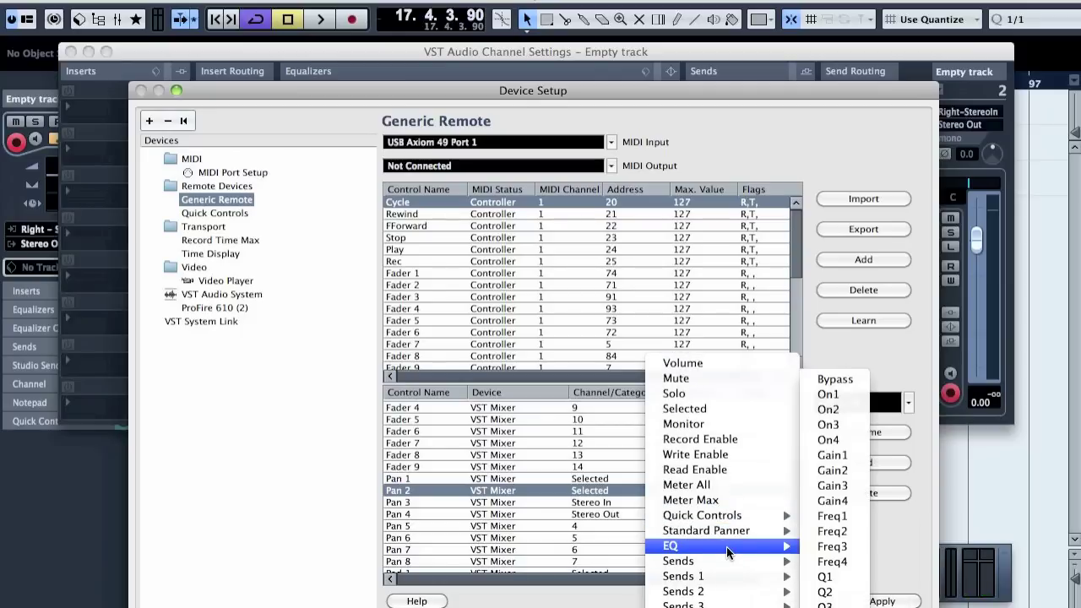
pyautogui.click(845, 584)
pyautogui.press('Return')
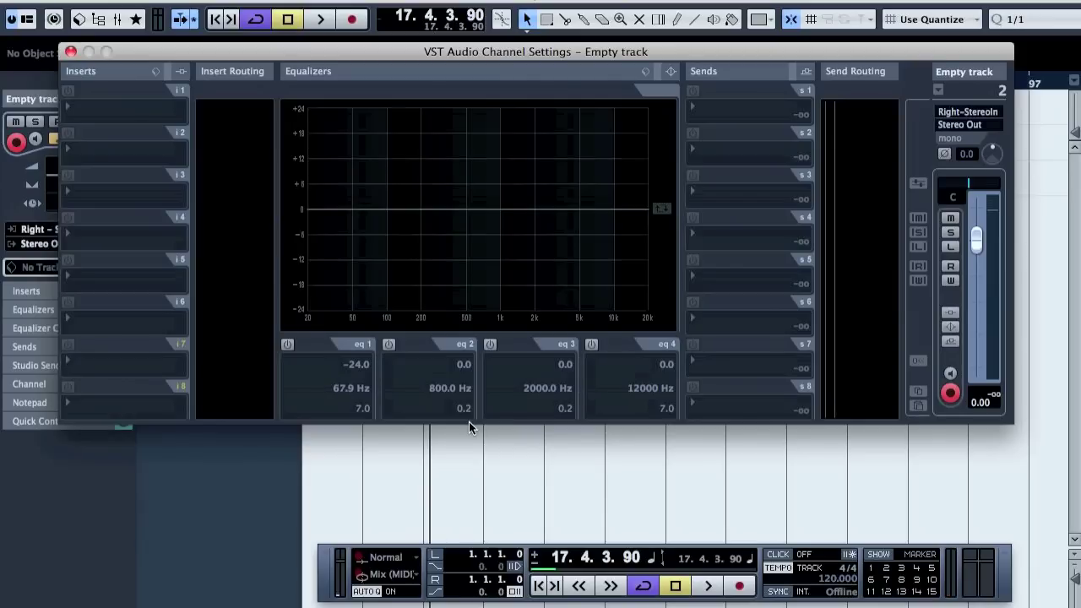
# Turn on the Empty track's EQ band 1, close its channel settings, then expand Inserts.
pyautogui.click(289, 344)
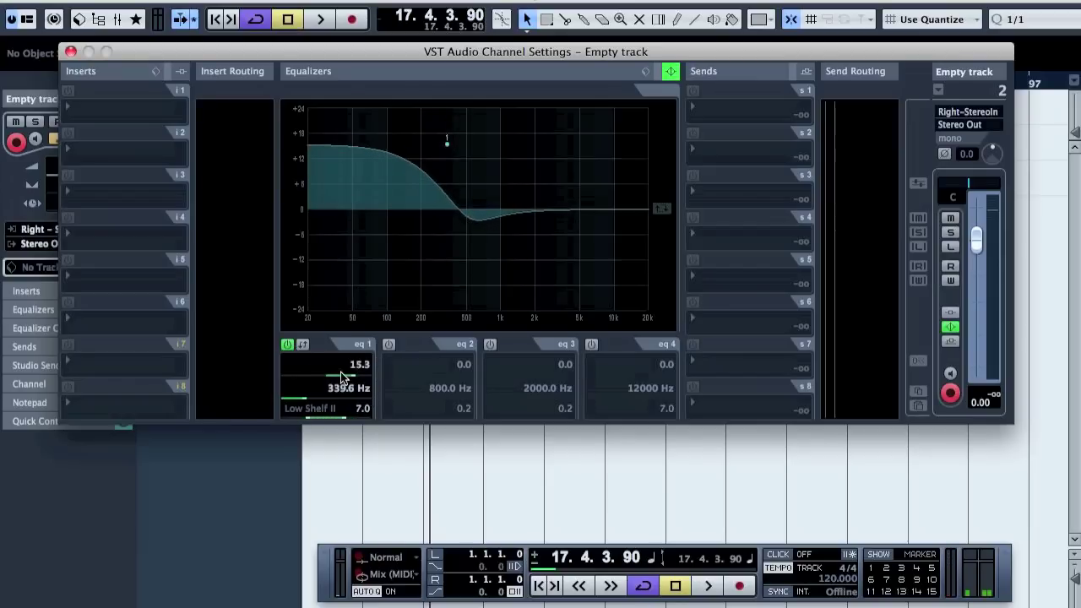
pyautogui.press('e')
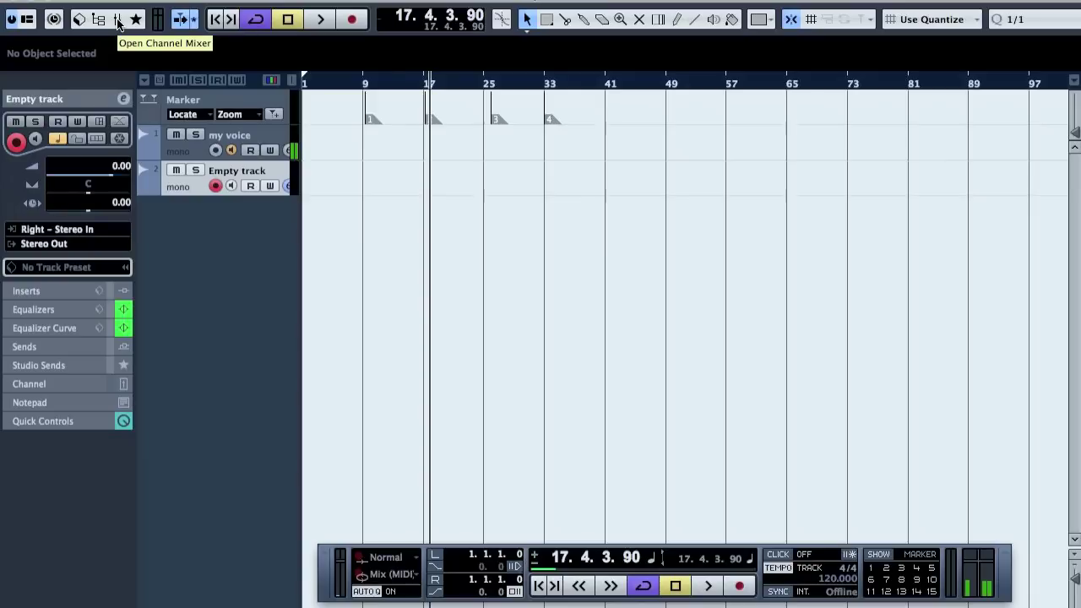
pyautogui.click(25, 291)
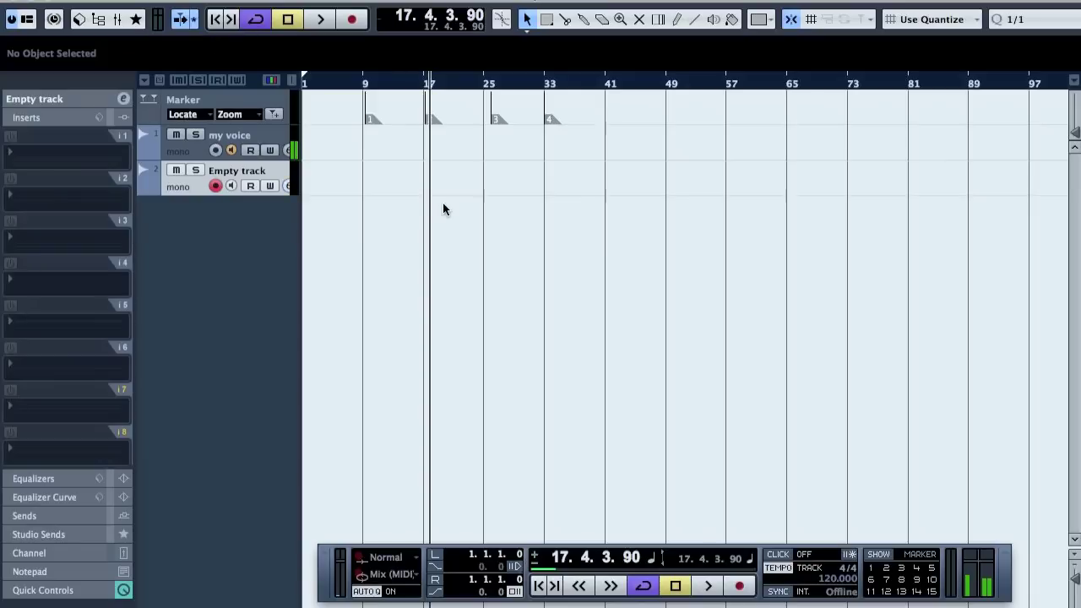